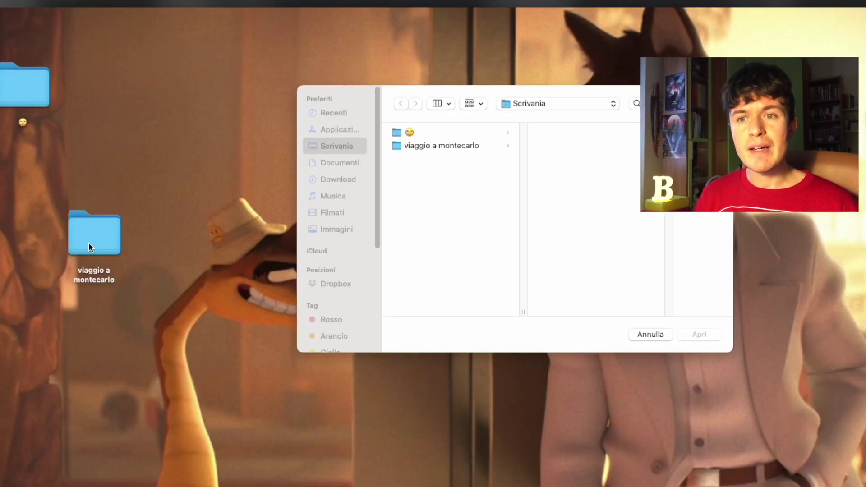
Add an event named 'viaggio a montecarlo' to the Untitled library.
{"action": "left_click_drag", "start_coordinate": [88, 247], "coordinate": [175, 159]}
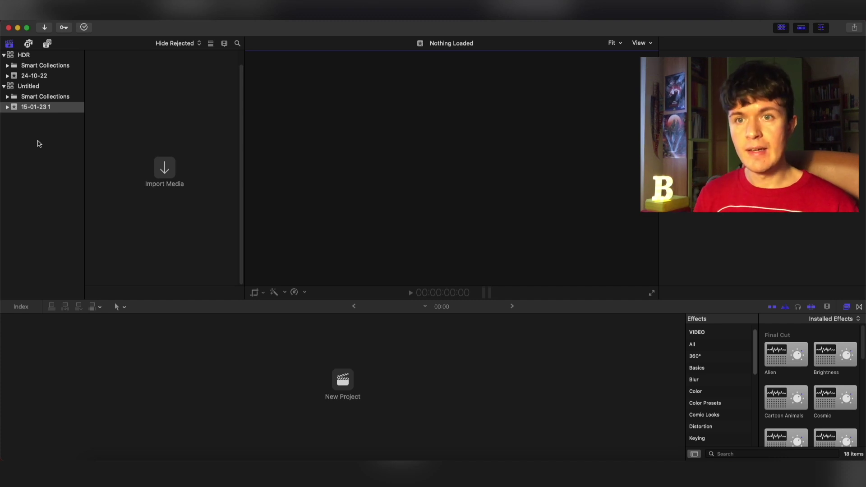
{"action": "right_click", "coordinate": [38, 143]}
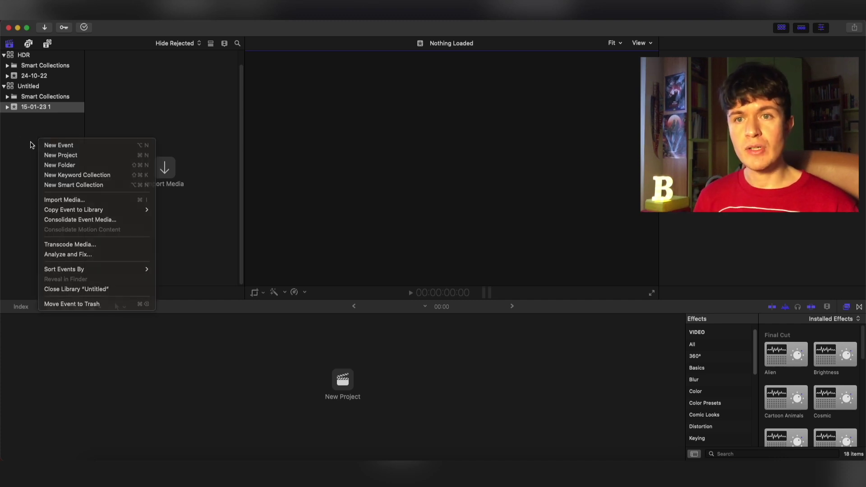
{"action": "left_click", "coordinate": [30, 145]}
{"action": "right_click", "coordinate": [41, 143]}
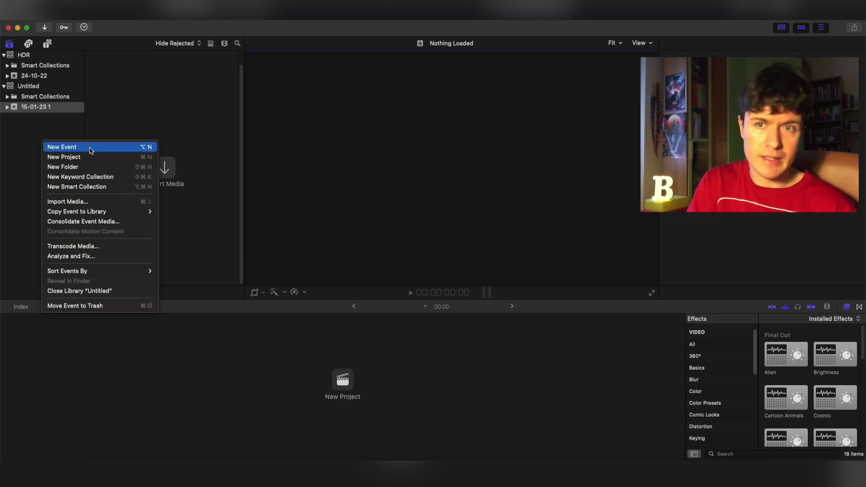
{"action": "left_click", "coordinate": [94, 148]}
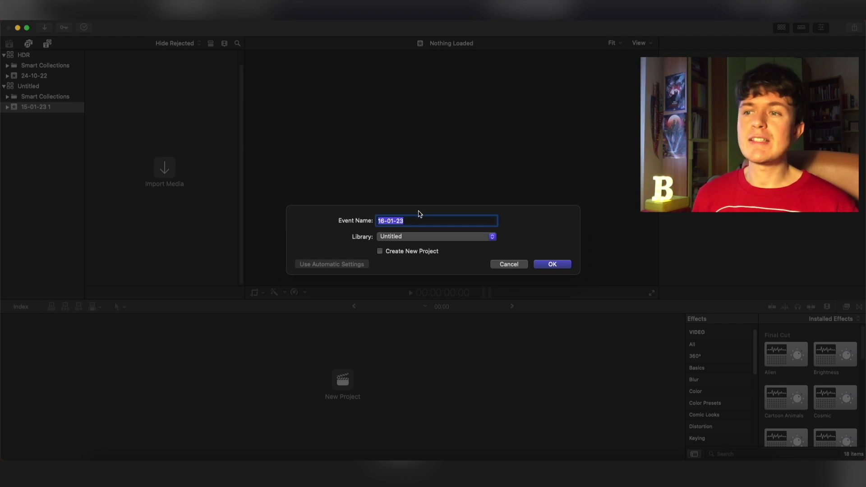
{"action": "type", "text": "via"}
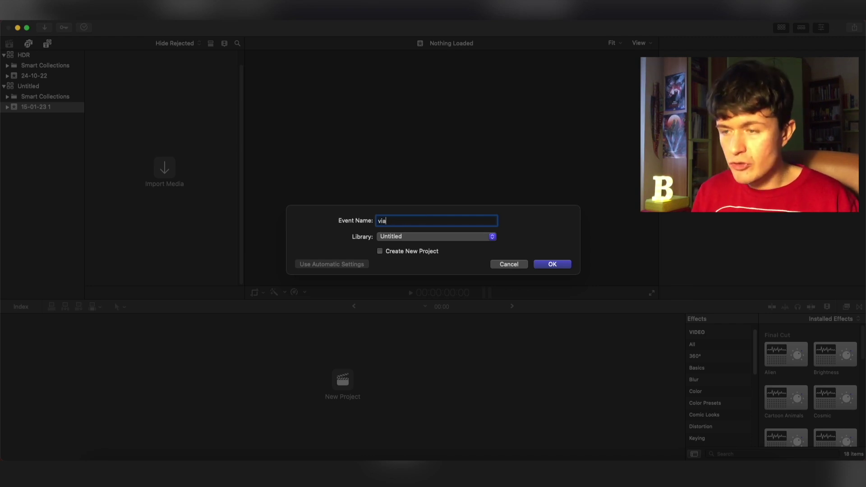
{"action": "type", "text": "ggio a montecarlo"}
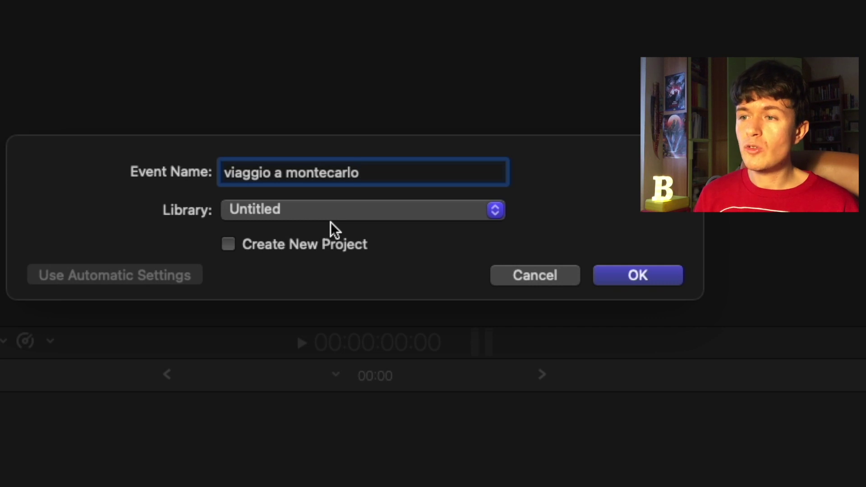
{"action": "left_click", "coordinate": [331, 208]}
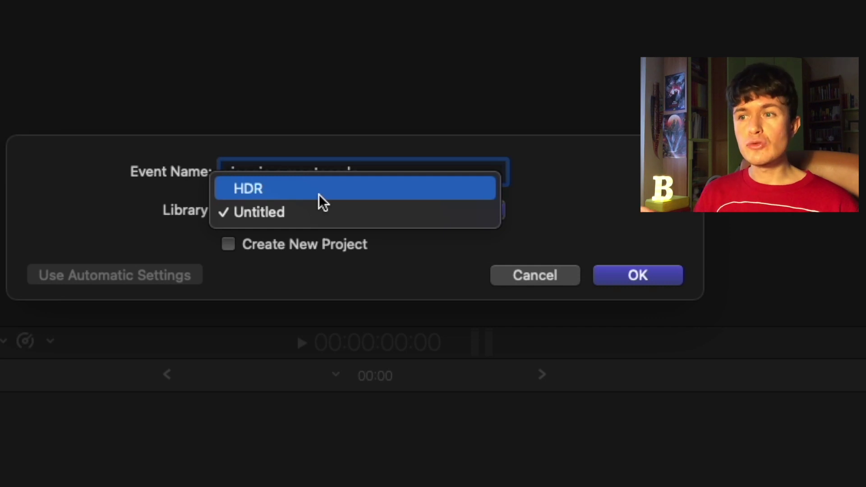
{"action": "left_click", "coordinate": [339, 210]}
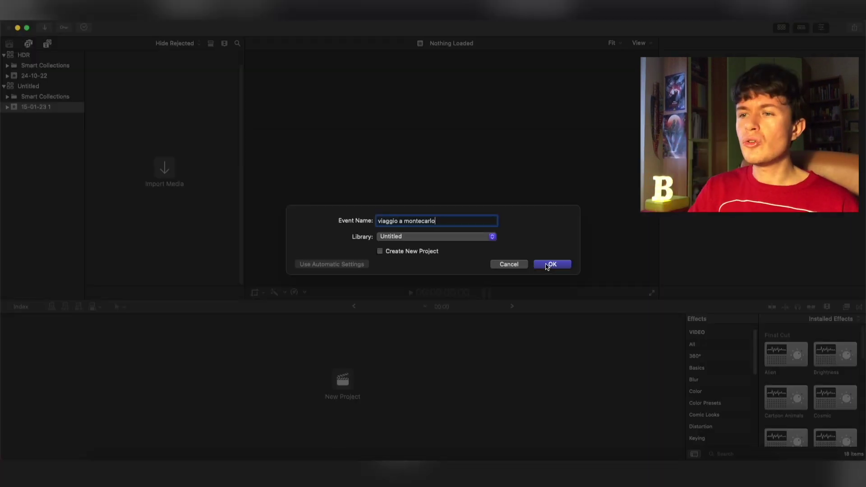
{"action": "left_click", "coordinate": [546, 265]}
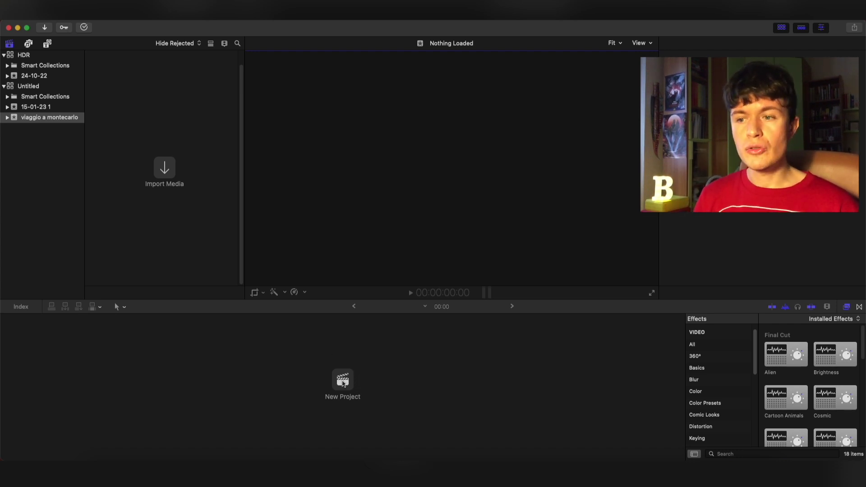
Create the 'video lol' project in 1080p HD 60p format and open it in the timeline.
{"action": "left_click", "coordinate": [343, 383]}
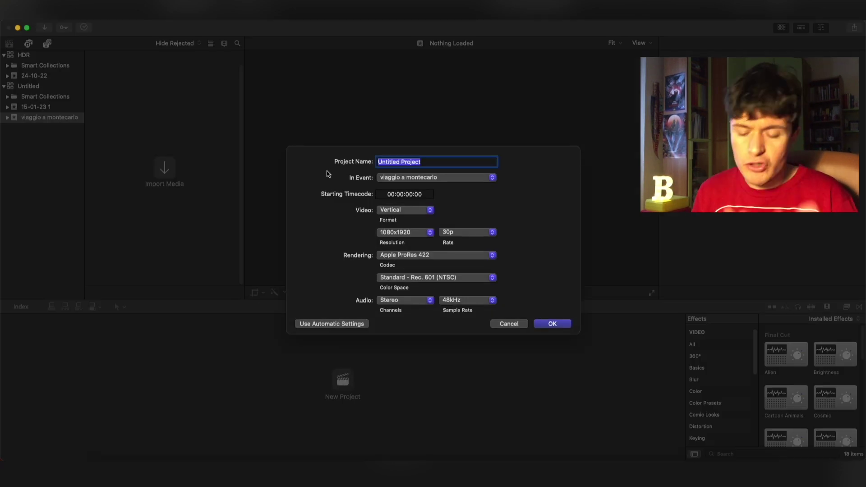
{"action": "type", "text": "video lol"}
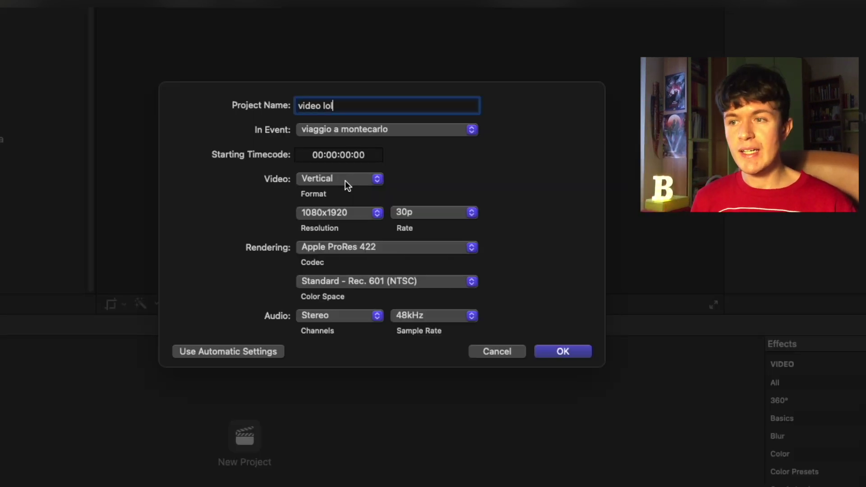
{"action": "left_click", "coordinate": [345, 180]}
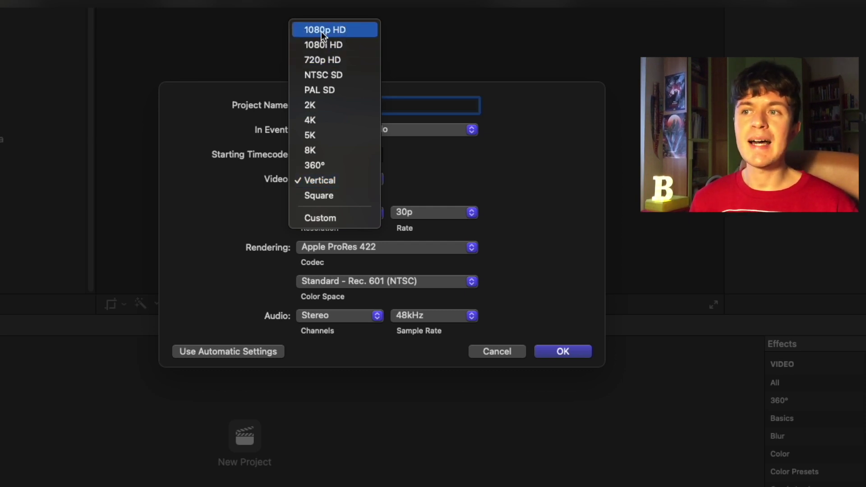
{"action": "left_click", "coordinate": [353, 33]}
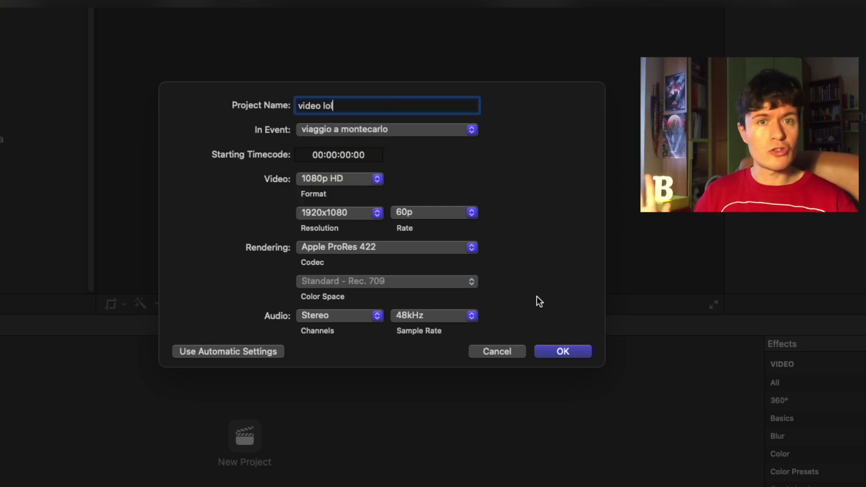
{"action": "key", "text": "Return"}
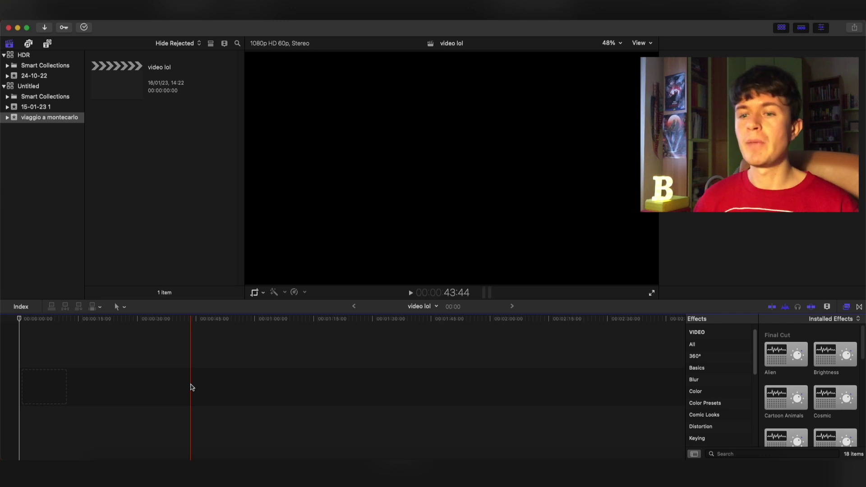
Open the viaggio a montecarlo folder in Finder beside the Final Cut window.
{"action": "mouse_move", "coordinate": [101, 481]}
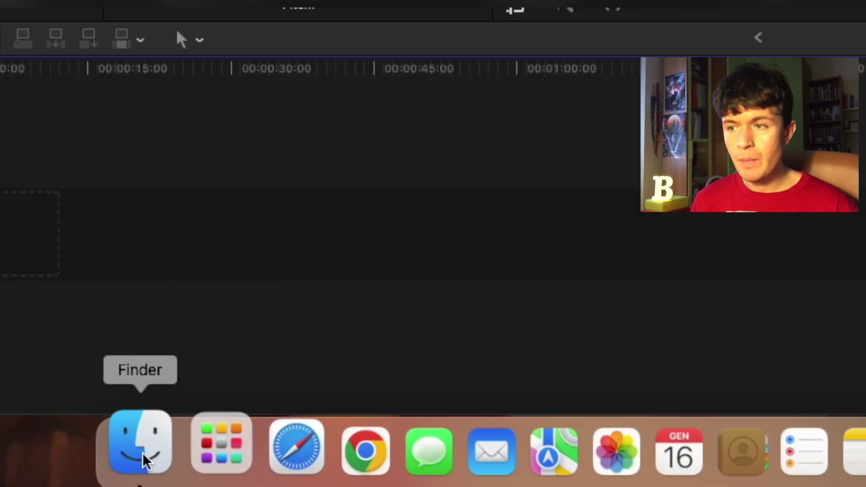
{"action": "left_click", "coordinate": [144, 459]}
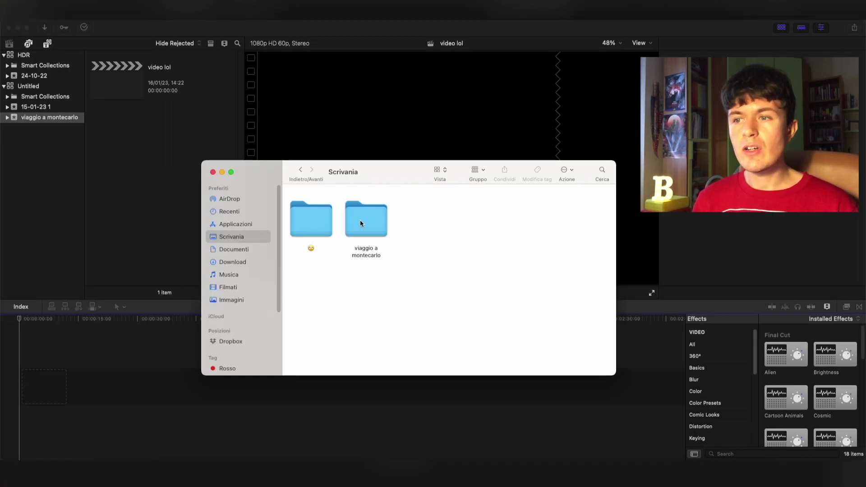
{"action": "double_click", "coordinate": [360, 222]}
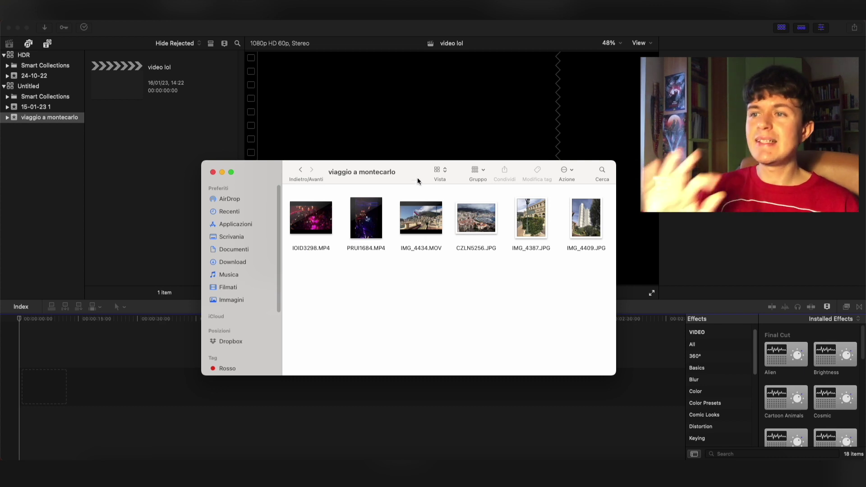
{"action": "left_click_drag", "start_coordinate": [418, 181], "coordinate": [652, 119]}
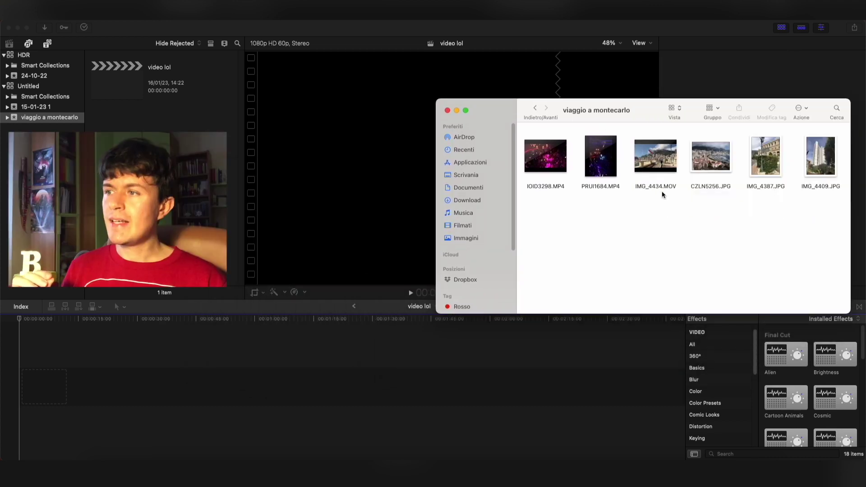
Preview IMG_4434.MOV and drop it onto the video lol project timeline.
{"action": "left_click", "coordinate": [666, 169]}
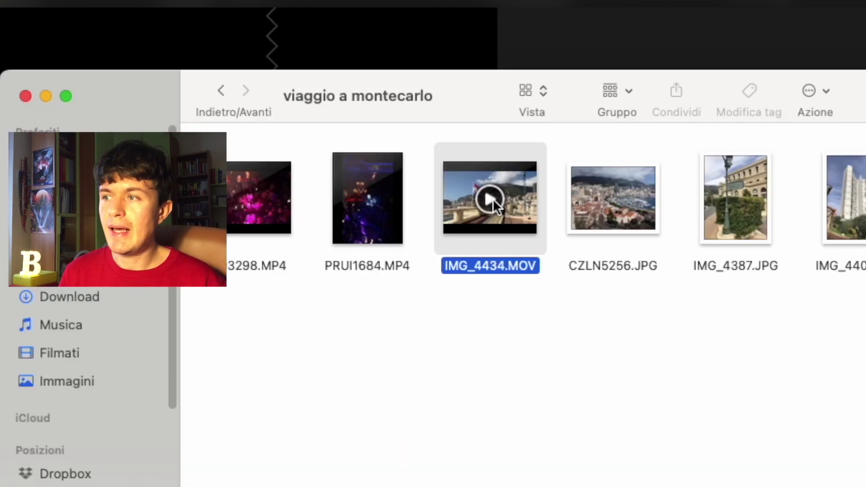
{"action": "left_click", "coordinate": [657, 157]}
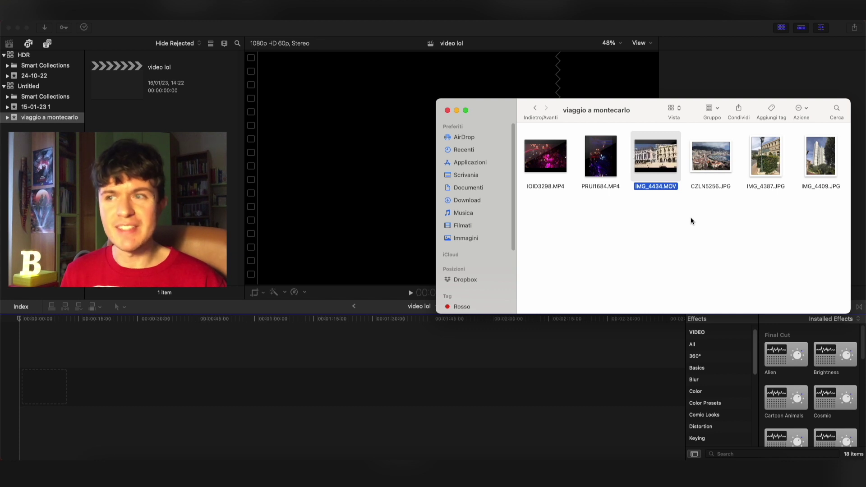
{"action": "left_click", "coordinate": [674, 209]}
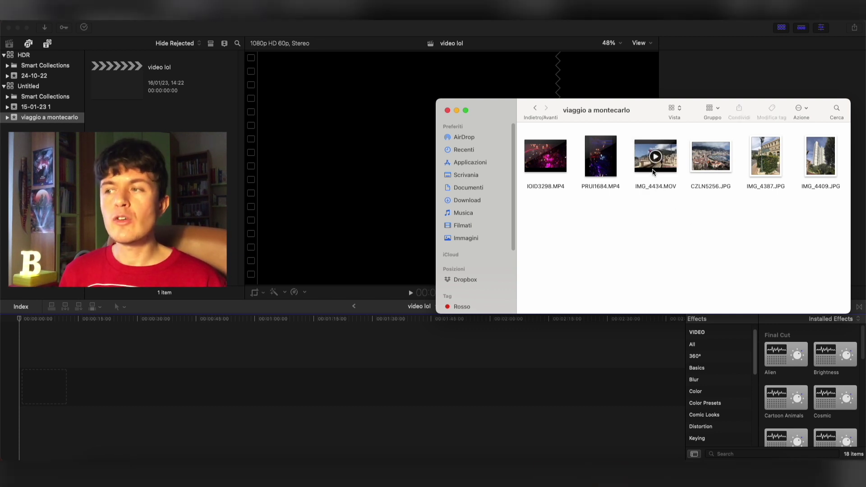
{"action": "left_click_drag", "start_coordinate": [653, 171], "coordinate": [517, 276]}
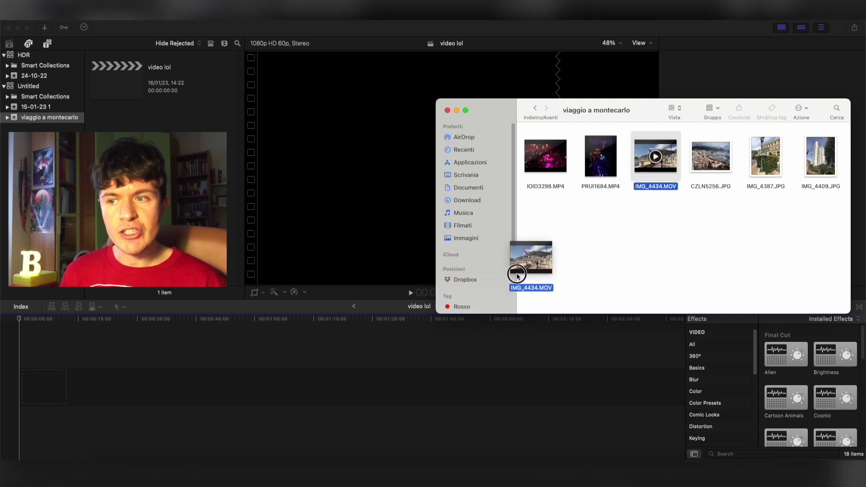
{"action": "left_click_drag", "start_coordinate": [517, 276], "coordinate": [93, 386]}
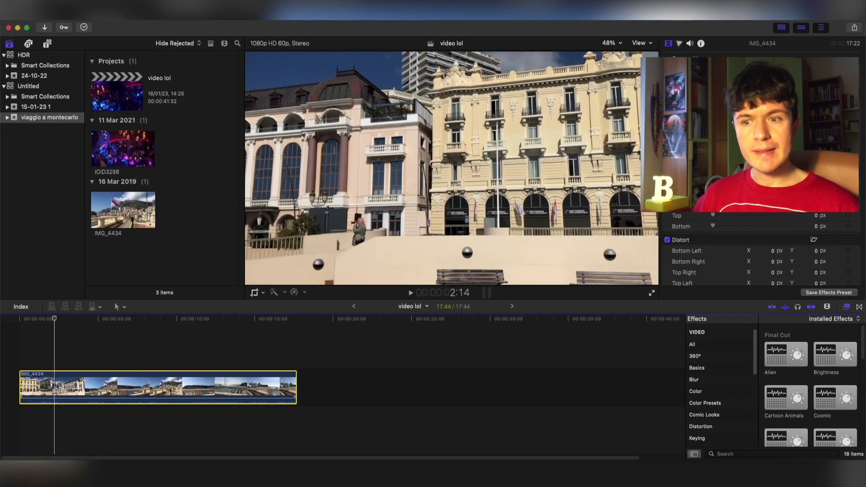
Zoom the timeline to fit the clip and blade IMG_4434 at about 4 seconds.
{"action": "key", "text": "super+equal"}
{"action": "key", "text": "super+equal"}
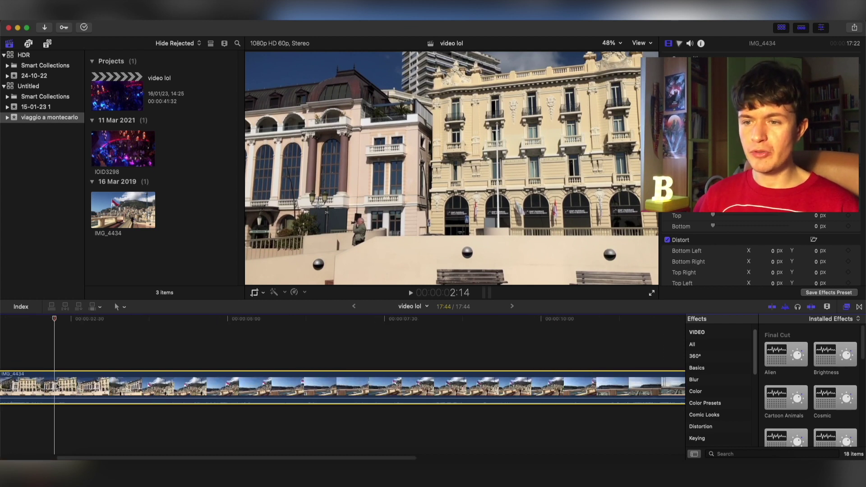
{"action": "key", "text": "super+minus"}
{"action": "key", "text": "super+minus"}
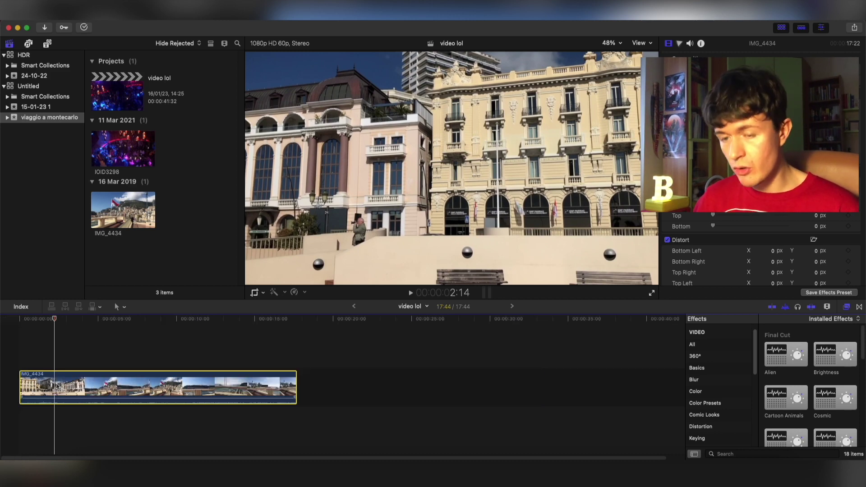
{"action": "key", "text": "super+equal"}
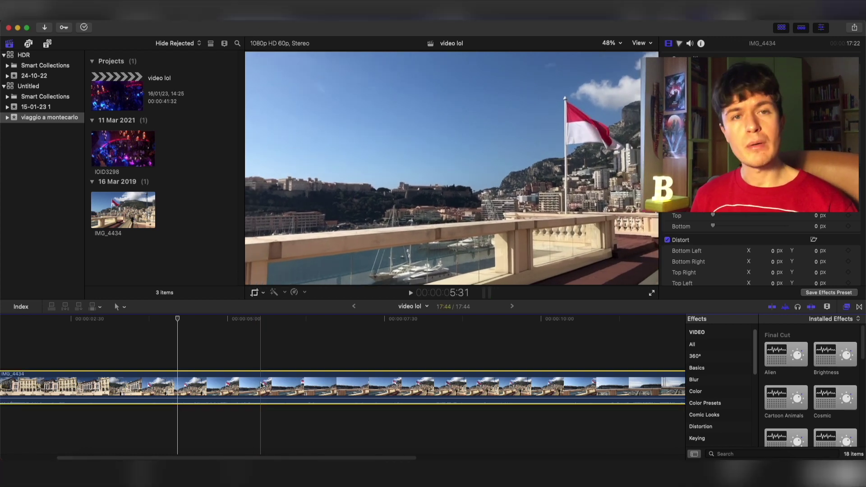
{"action": "left_click", "coordinate": [182, 366]}
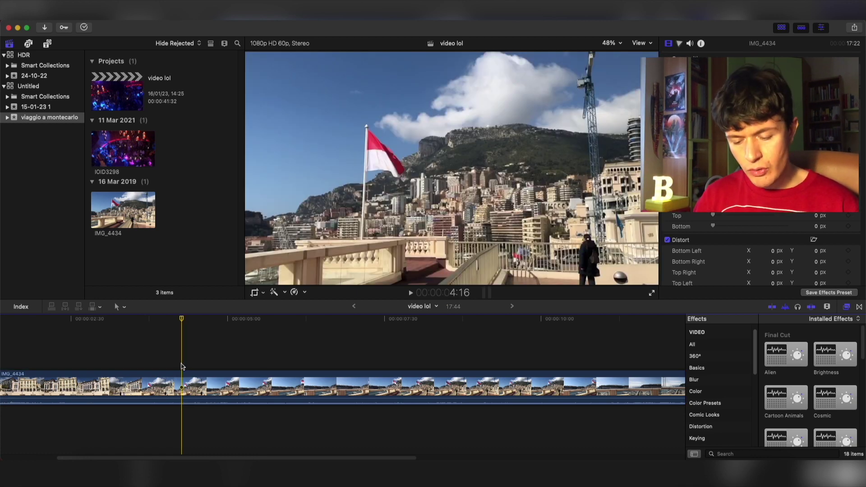
{"action": "key", "text": "super+b"}
{"action": "key", "text": "super+b"}
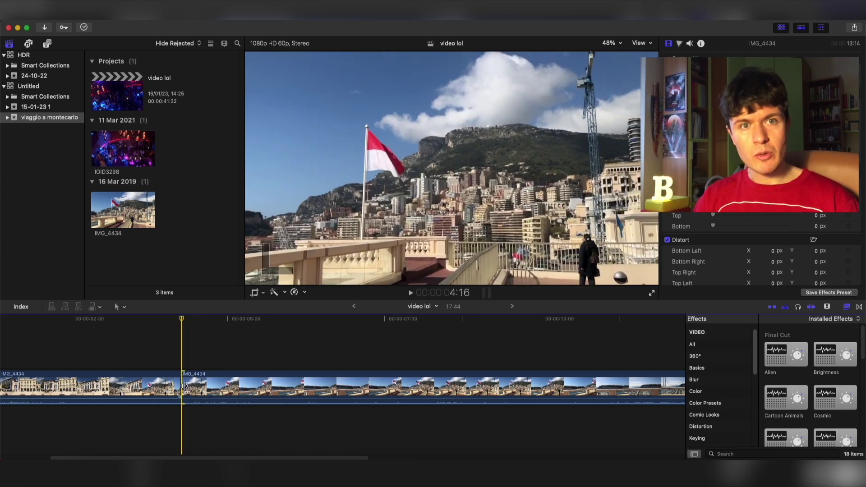
Blade again at about 7 seconds and ripple-delete the middle section, leaving 14:23.
{"action": "left_click", "coordinate": [393, 384]}
{"action": "left_click", "coordinate": [392, 370]}
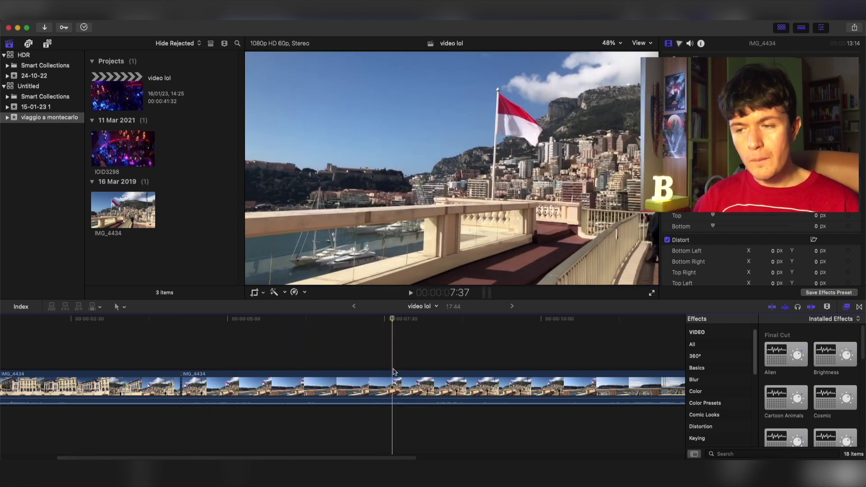
{"action": "key", "text": "super+b"}
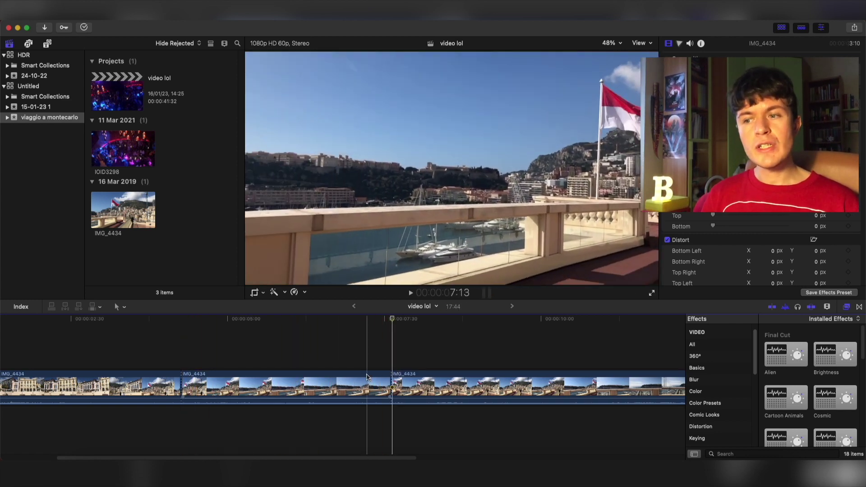
{"action": "left_click", "coordinate": [307, 391]}
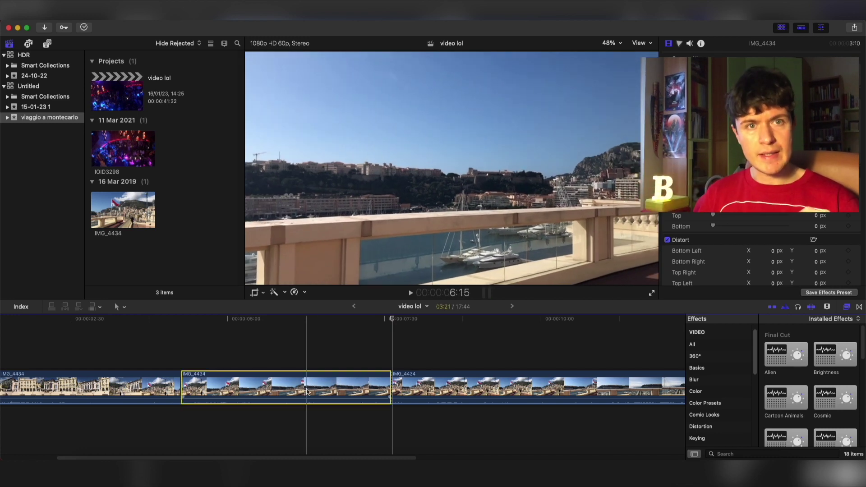
{"action": "left_click", "coordinate": [263, 390]}
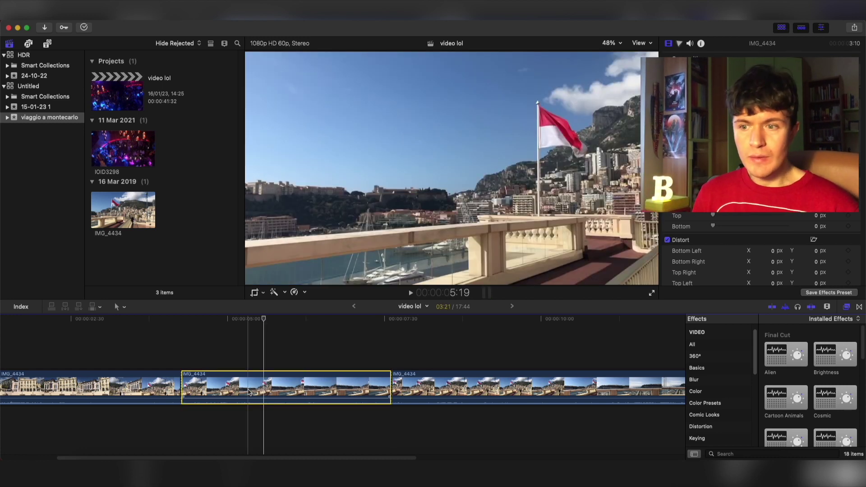
{"action": "key", "text": "Delete"}
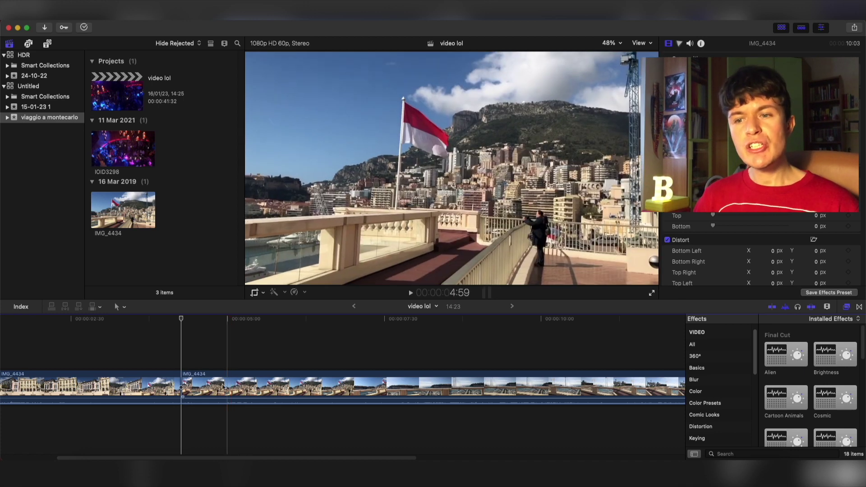
{"action": "left_click", "coordinate": [186, 386]}
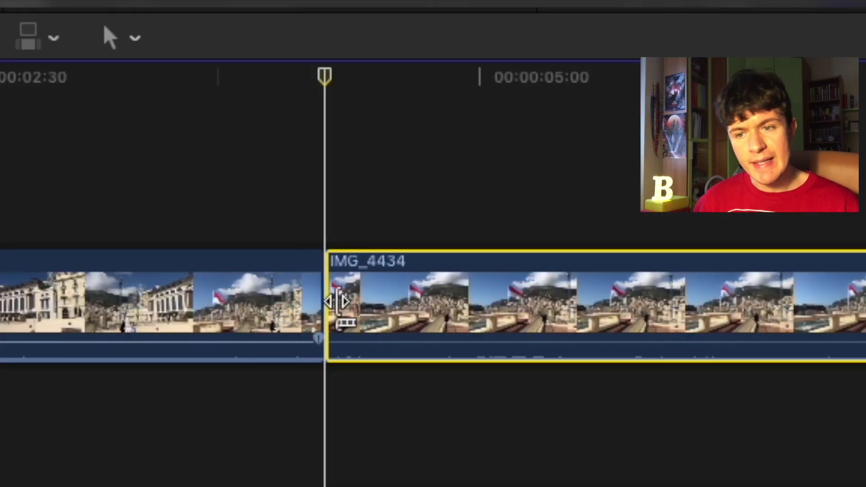
Trim the cut between the first two IMG_4434 clips and drop the building clip's volume to -∞ dB.
{"action": "left_click", "coordinate": [335, 298]}
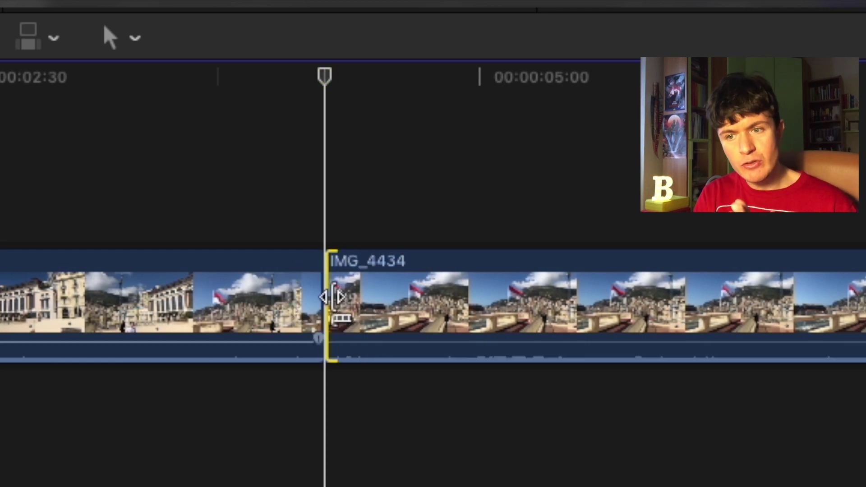
{"action": "mouse_move", "coordinate": [334, 297]}
{"action": "left_mouse_down"}
{"action": "mouse_move", "coordinate": [212, 389]}
{"action": "mouse_move", "coordinate": [310, 394]}
{"action": "left_mouse_up"}
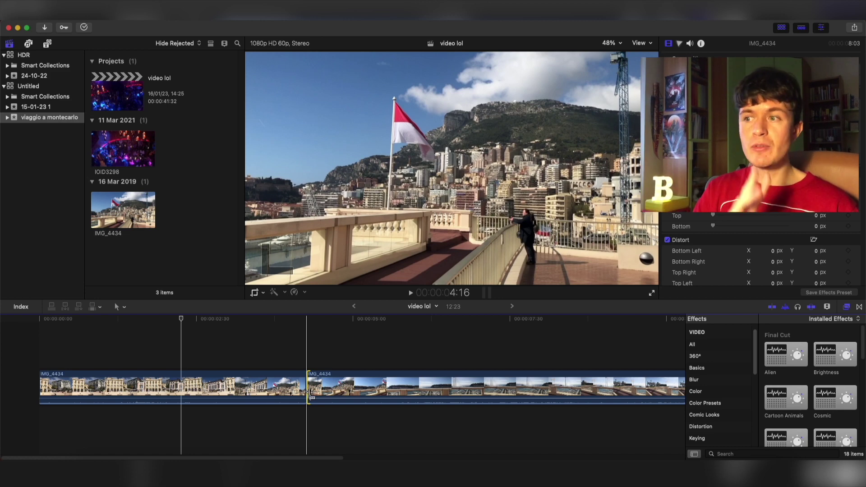
{"action": "left_click_drag", "start_coordinate": [310, 391], "coordinate": [244, 391]}
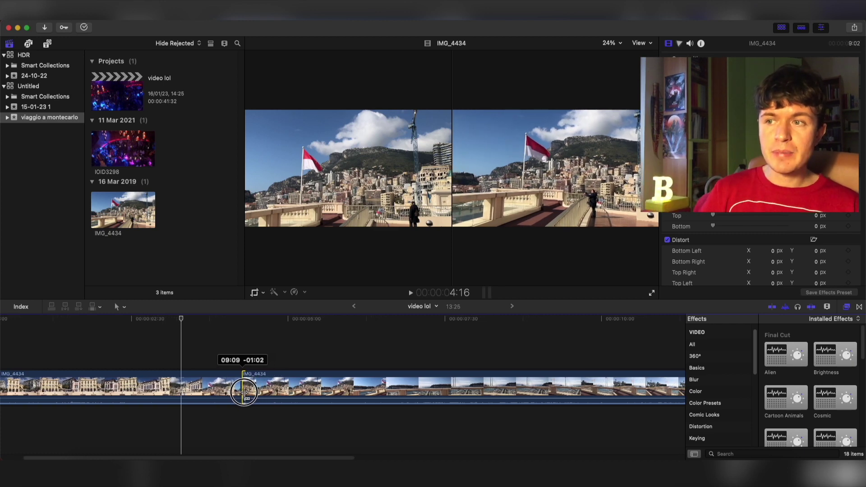
{"action": "left_click_drag", "start_coordinate": [244, 391], "coordinate": [232, 391]}
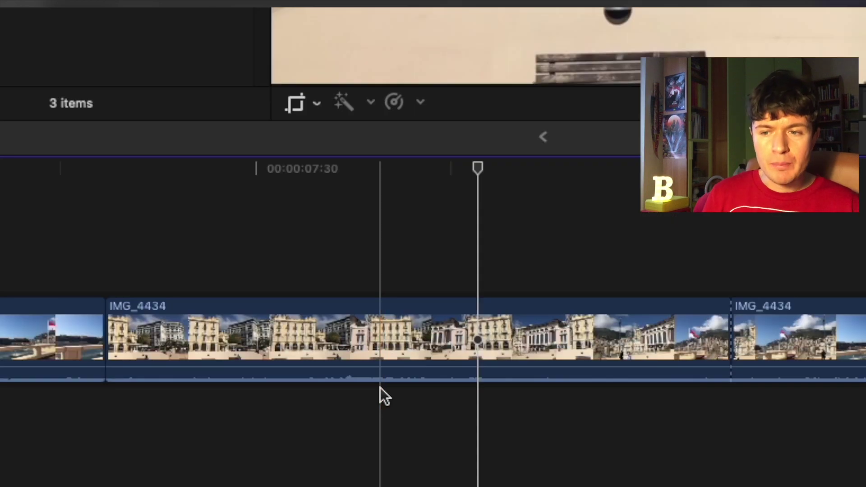
{"action": "left_click_drag", "start_coordinate": [288, 394], "coordinate": [288, 395]}
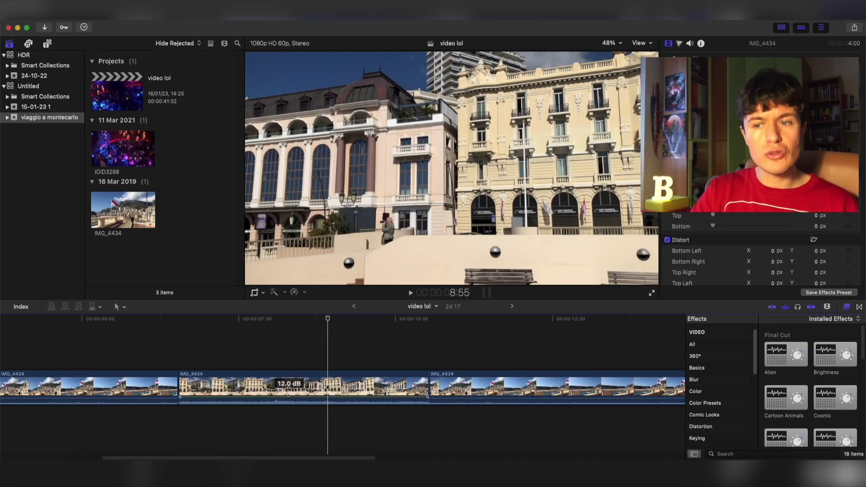
{"action": "left_click_drag", "start_coordinate": [288, 393], "coordinate": [291, 410]}
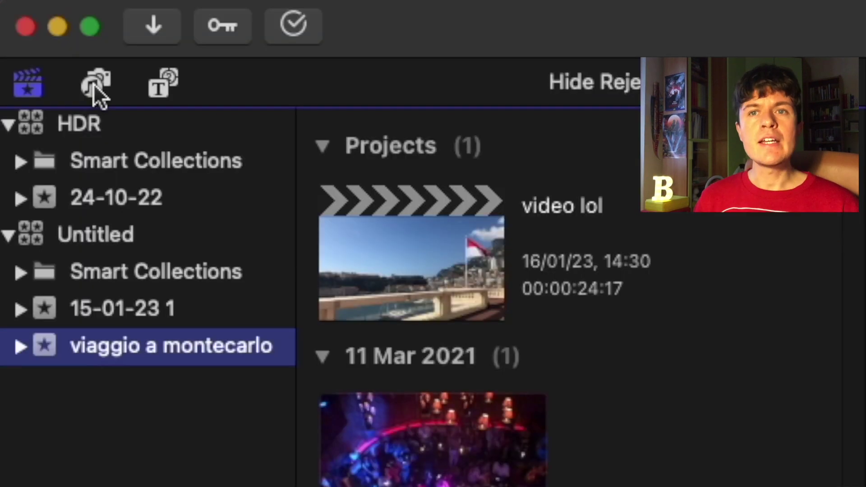
Preview Sound Effects and place Collins Avenue Long beneath the video clips.
{"action": "left_click", "coordinate": [98, 87]}
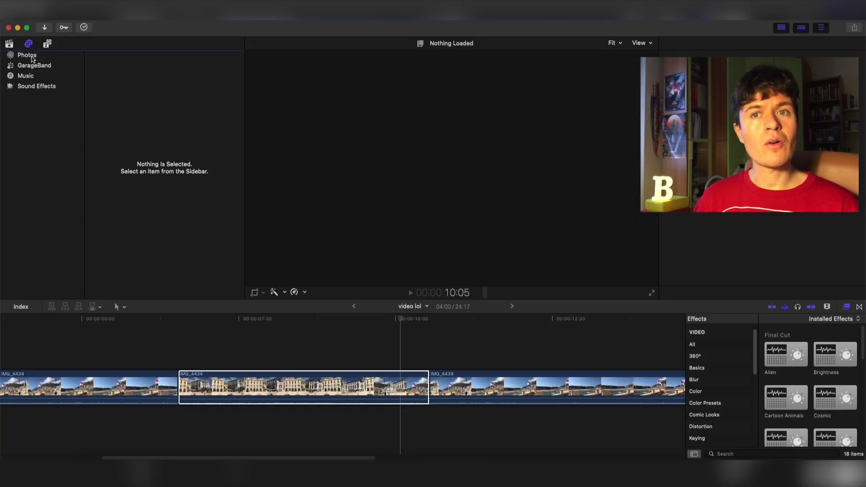
{"action": "left_click", "coordinate": [45, 86]}
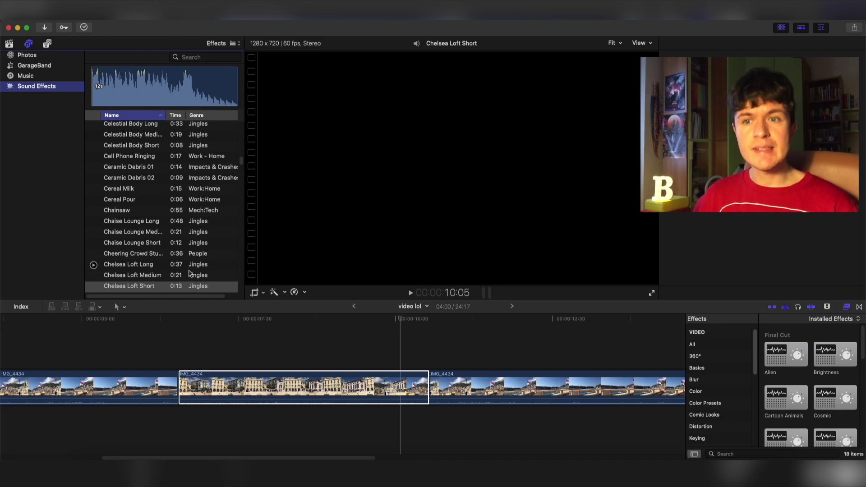
{"action": "left_click", "coordinate": [93, 255]}
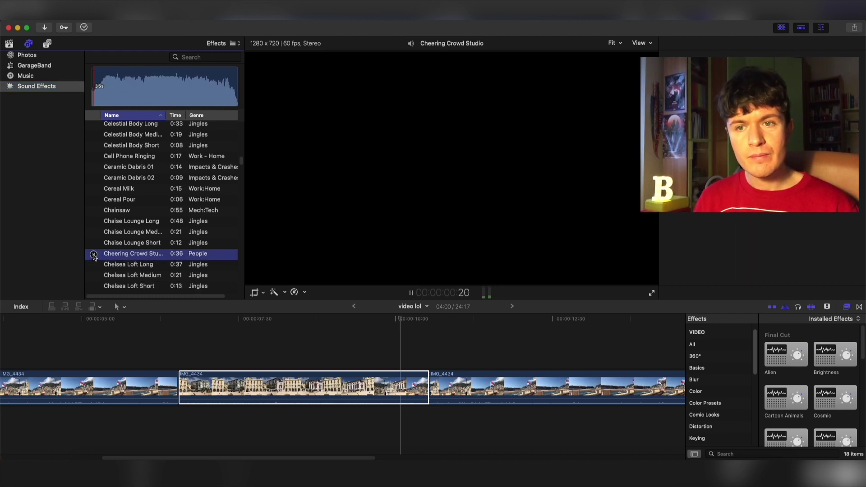
{"action": "left_click", "coordinate": [93, 233]}
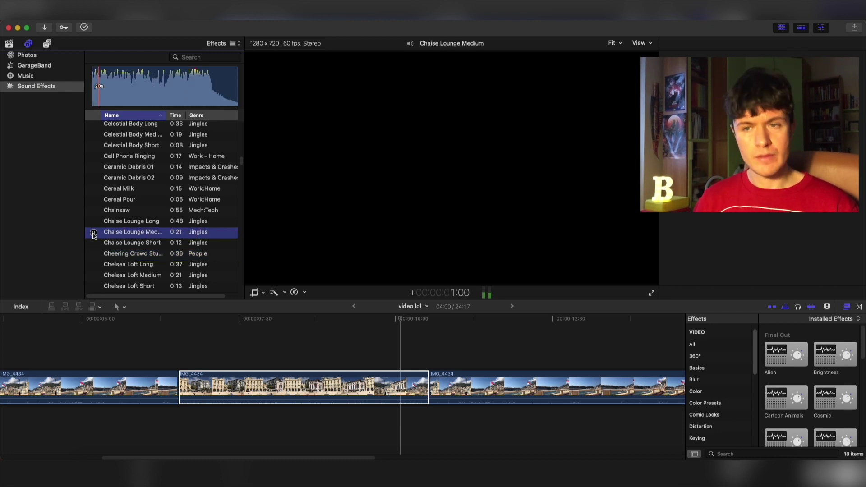
{"action": "scroll", "coordinate": [159, 247], "scroll_direction": "down", "scroll_amount": 10}
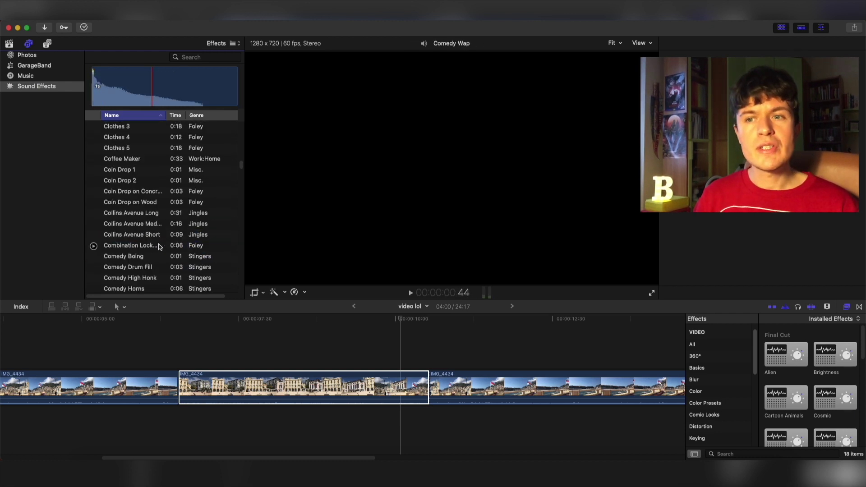
{"action": "left_click", "coordinate": [133, 216]}
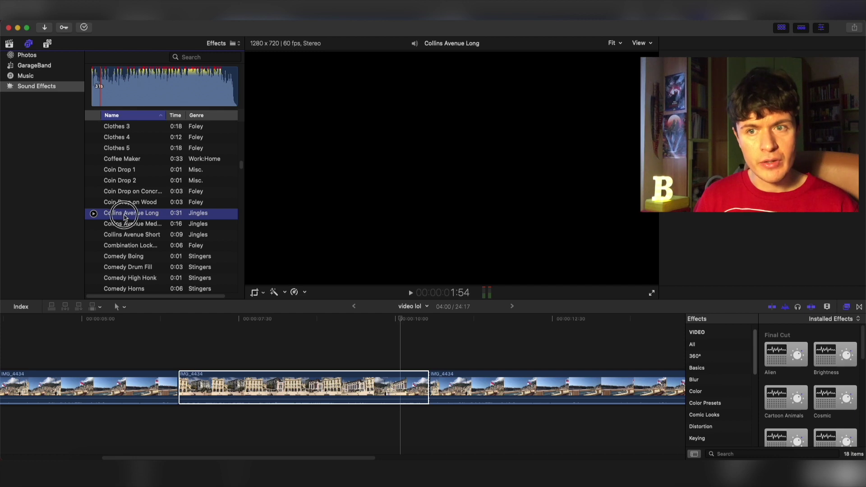
{"action": "mouse_move", "coordinate": [125, 217]}
{"action": "left_mouse_down"}
{"action": "mouse_move", "coordinate": [217, 416]}
{"action": "mouse_move", "coordinate": [179, 415]}
{"action": "left_mouse_up"}
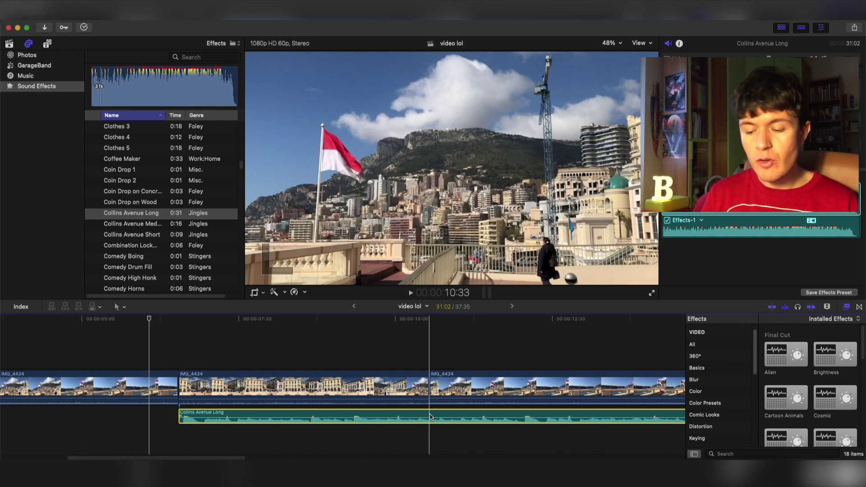
Blade the Collins Avenue Long audio at the middle clip's end and delete the remainder.
{"action": "key", "text": "super+b"}
{"action": "key", "text": "space"}
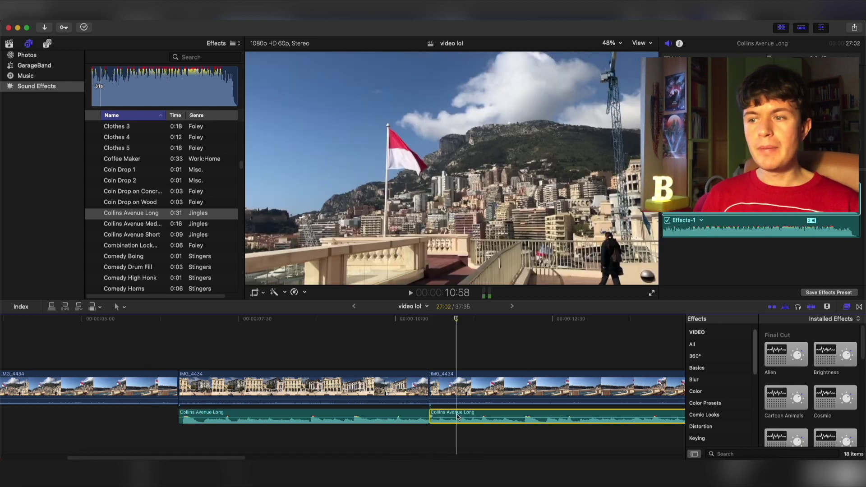
{"action": "key", "text": "Delete"}
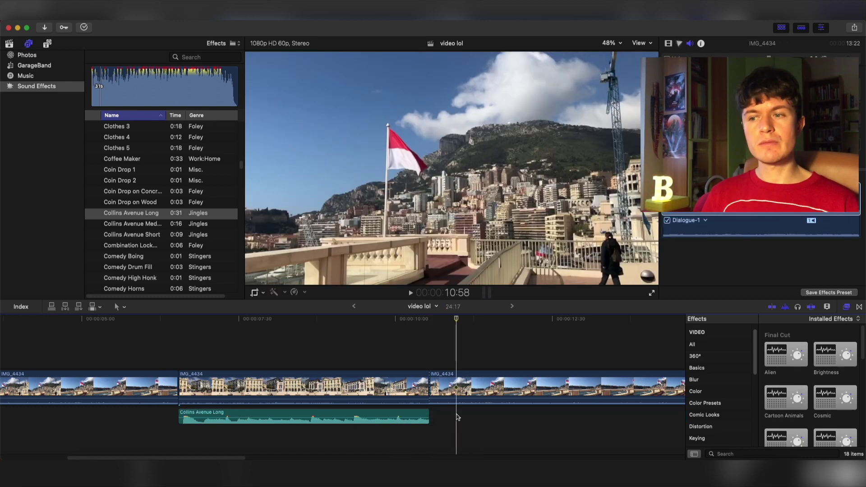
{"action": "left_click", "coordinate": [351, 387]}
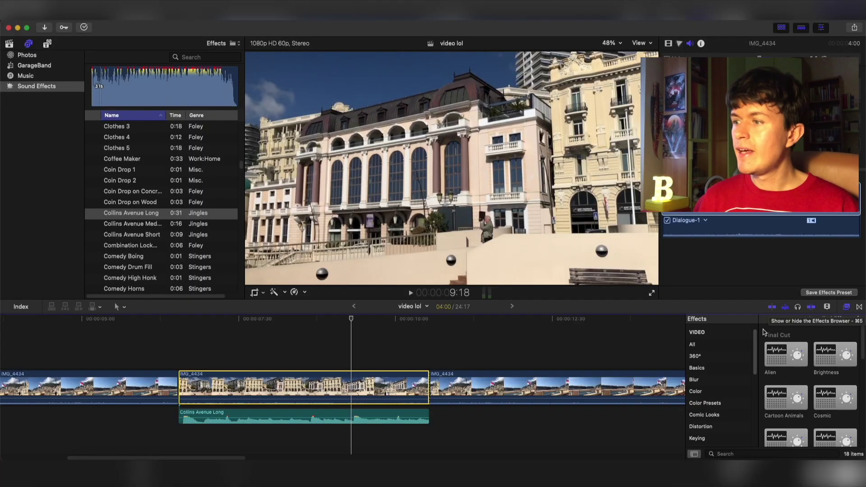
Apply the Color category's Black & White effect to the middle IMG_4434 clip.
{"action": "left_click", "coordinate": [695, 356]}
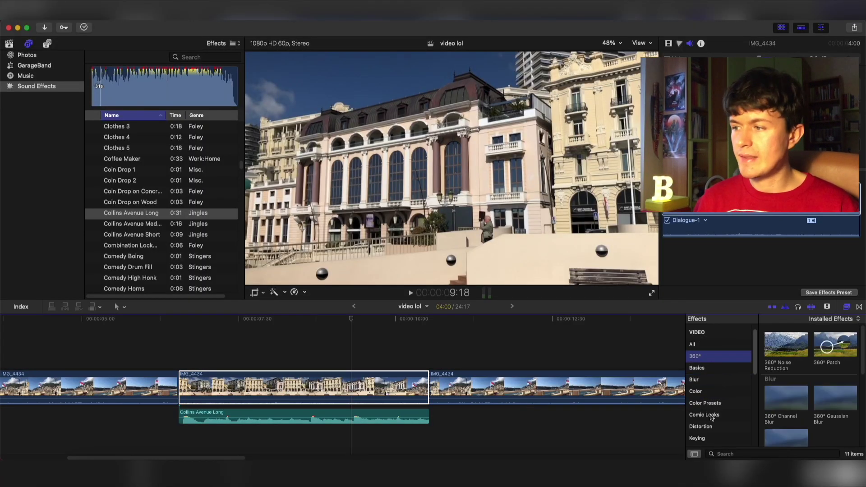
{"action": "left_click", "coordinate": [711, 391]}
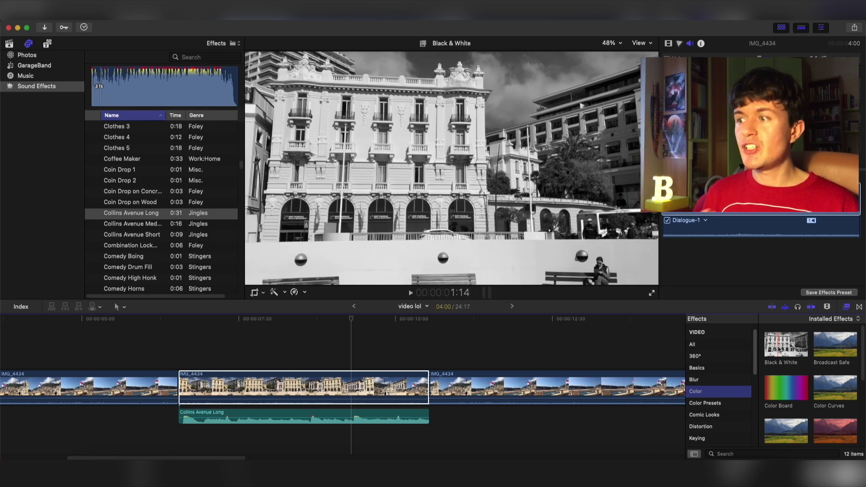
{"action": "mouse_move", "coordinate": [779, 349]}
{"action": "left_mouse_down"}
{"action": "mouse_move", "coordinate": [419, 374]}
{"action": "mouse_move", "coordinate": [341, 391]}
{"action": "left_mouse_up"}
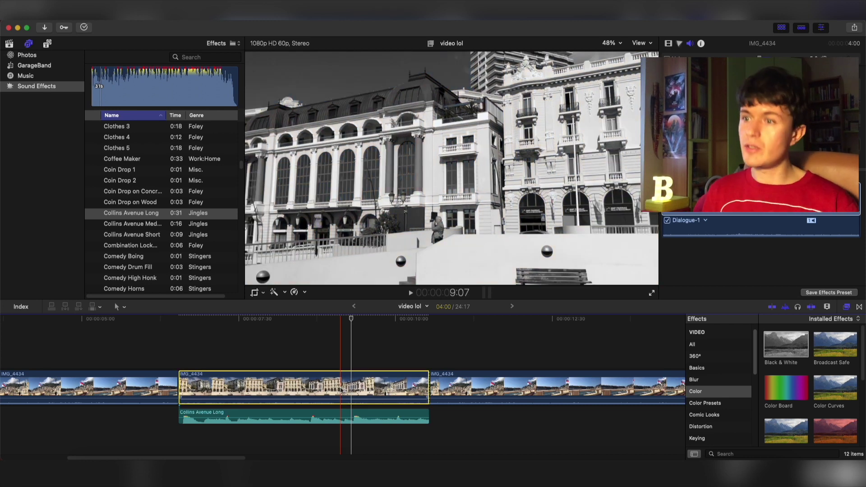
{"action": "left_click", "coordinate": [378, 415]}
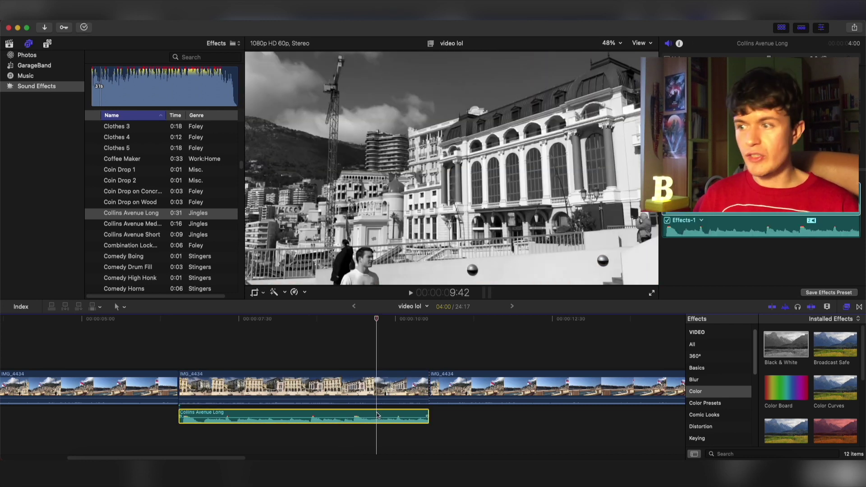
Apply the Audio Distortion 'Walkie Talkie' effect to Collins Avenue Long and play the edit.
{"action": "scroll", "coordinate": [730, 409], "scroll_direction": "down", "scroll_amount": 10}
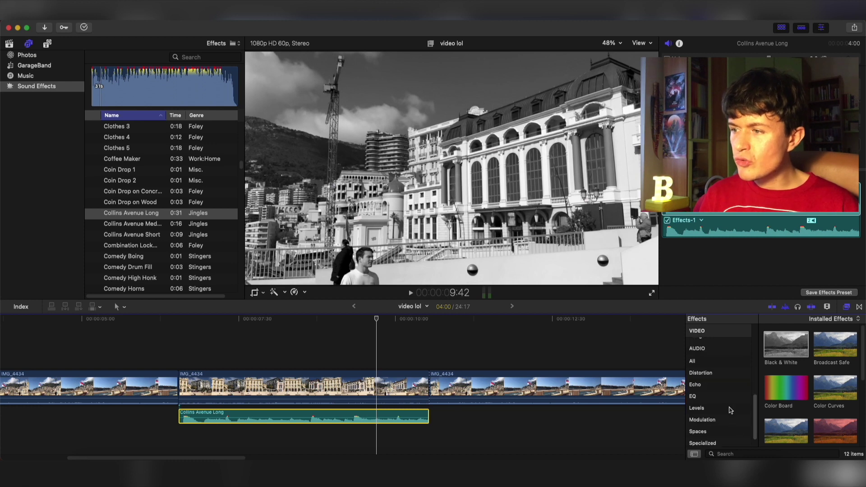
{"action": "left_click", "coordinate": [711, 376]}
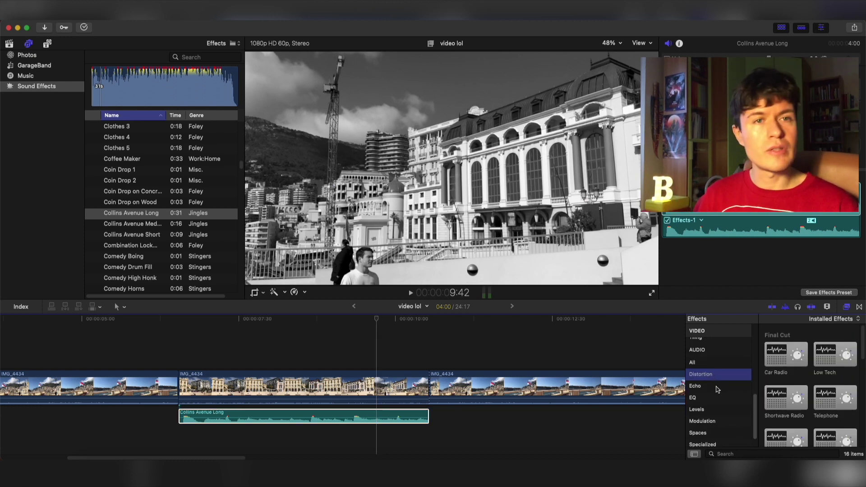
{"action": "scroll", "coordinate": [825, 383], "scroll_direction": "down", "scroll_amount": 3}
{"action": "left_click", "coordinate": [826, 387]}
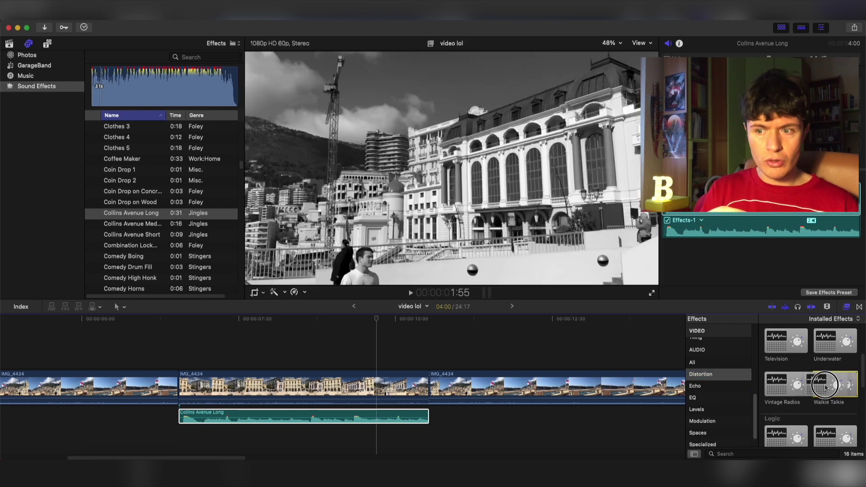
{"action": "left_click_drag", "start_coordinate": [825, 385], "coordinate": [350, 423]}
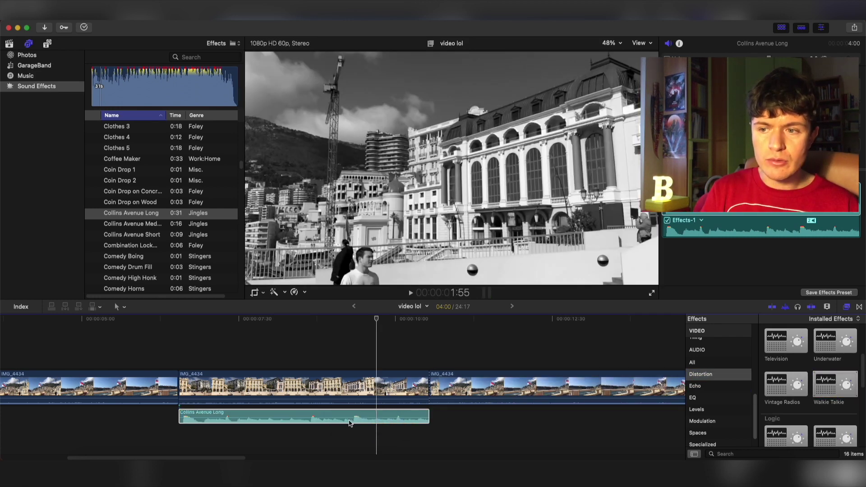
{"action": "left_click", "coordinate": [410, 293]}
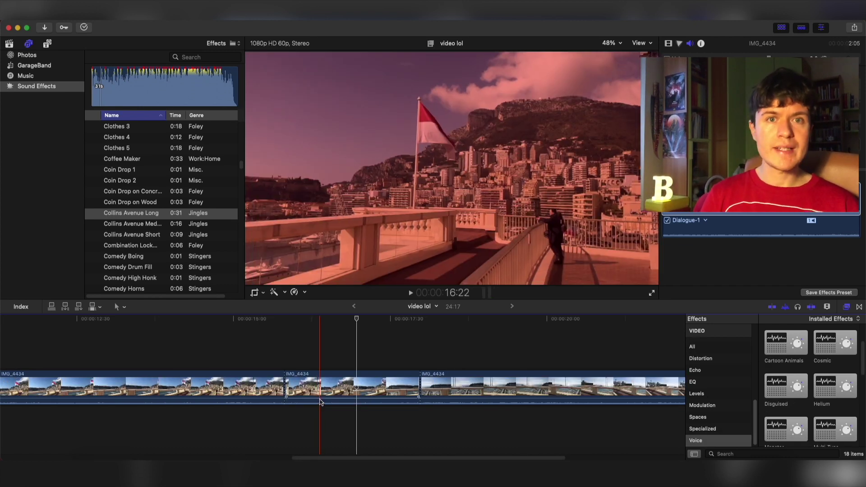
Trim the final IMG_4434 clip's end so the project runs 21:14, then pause playback.
{"action": "left_click_drag", "start_coordinate": [321, 401], "coordinate": [319, 402]}
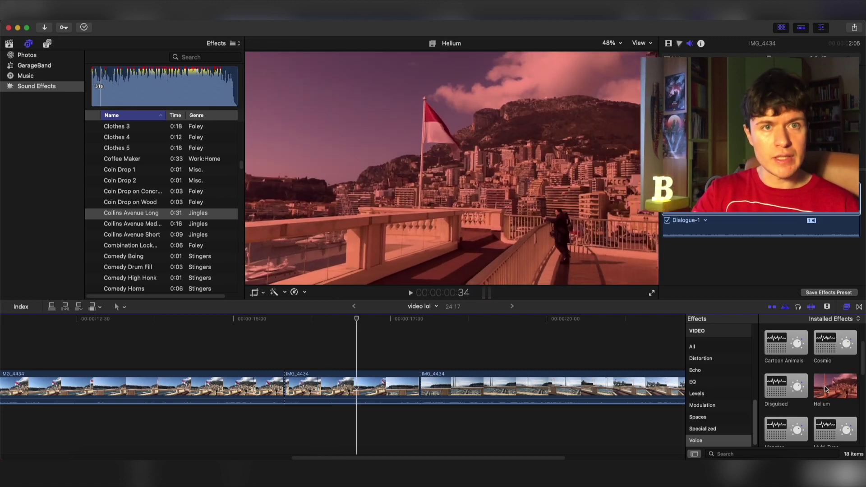
{"action": "scroll", "coordinate": [812, 383], "scroll_direction": "up", "scroll_amount": 1}
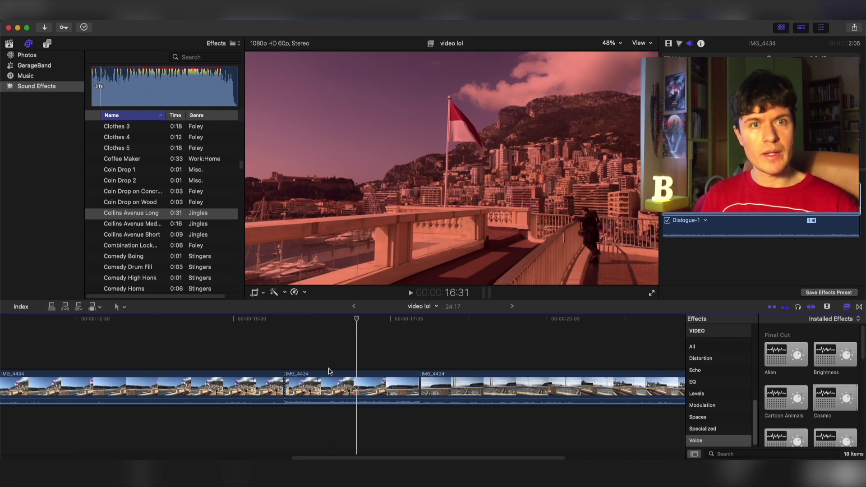
{"action": "left_click_drag", "start_coordinate": [420, 387], "coordinate": [609, 386]}
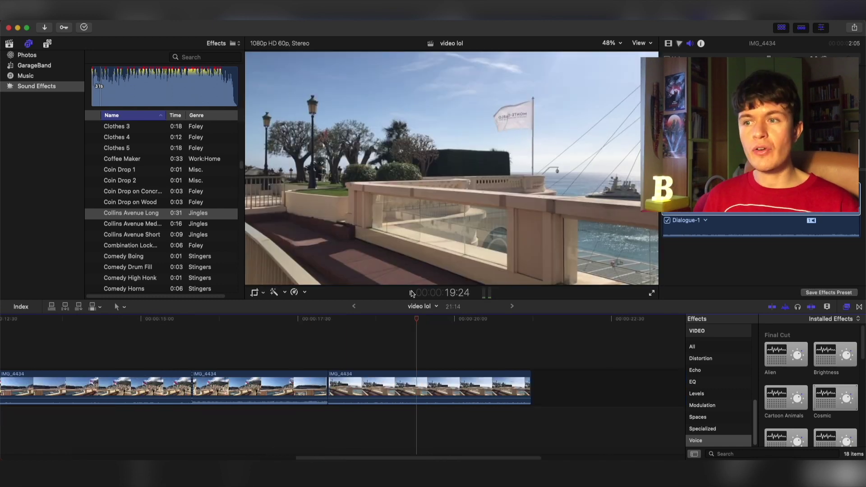
{"action": "left_click", "coordinate": [411, 294]}
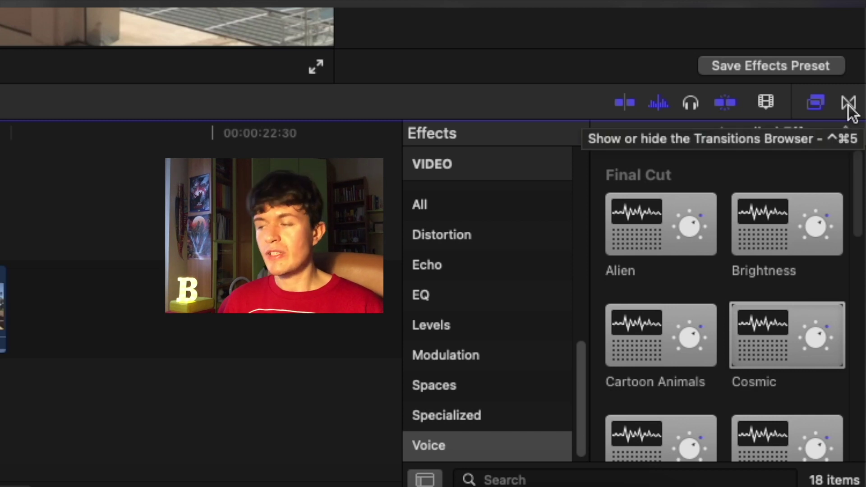
Drop the Movements Black Hole transition between the two IMG_4434 clips and preview it.
{"action": "left_click", "coordinate": [847, 105]}
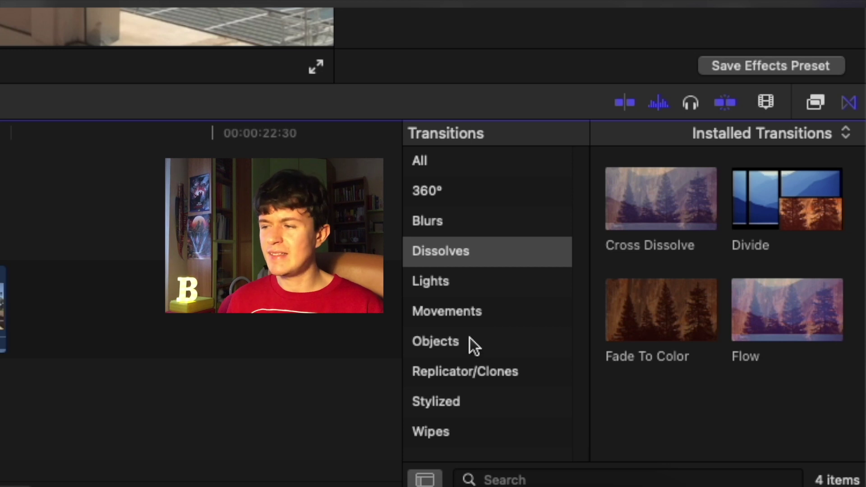
{"action": "left_click", "coordinate": [510, 311]}
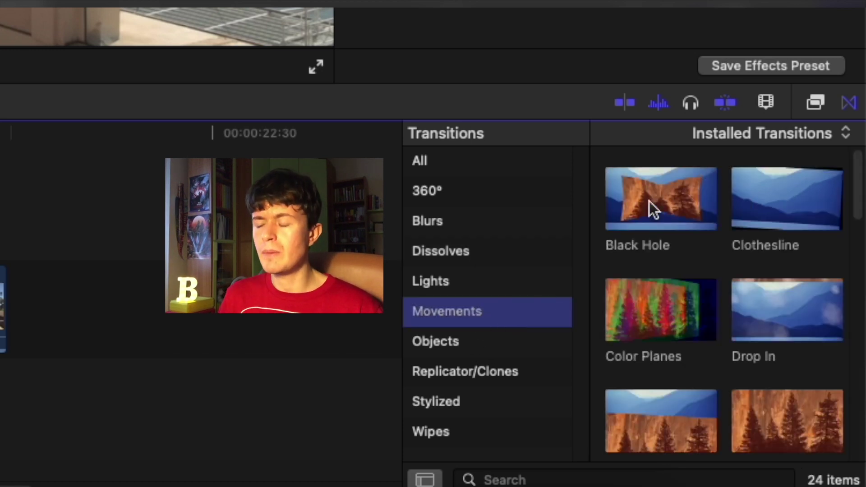
{"action": "left_click_drag", "start_coordinate": [654, 208], "coordinate": [315, 385]}
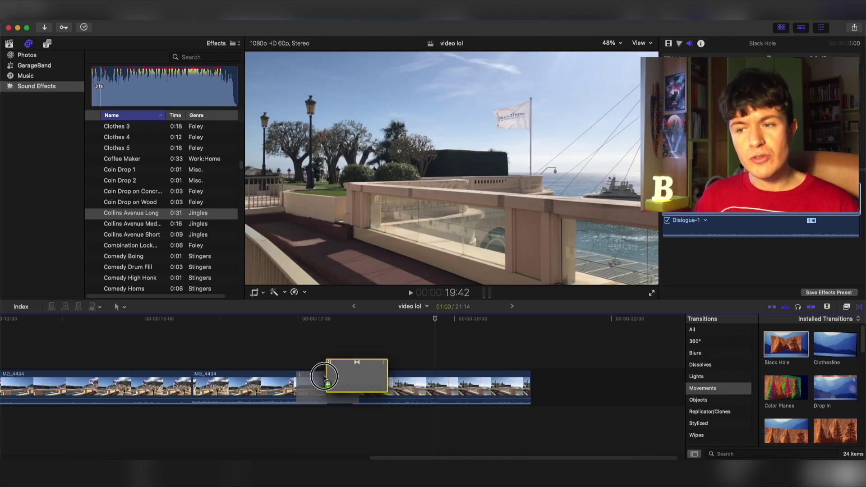
{"action": "left_click", "coordinate": [277, 353]}
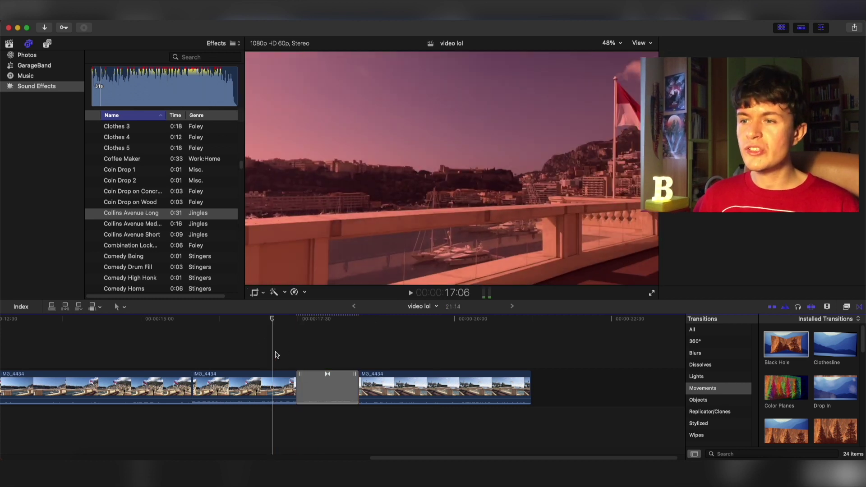
{"action": "left_click", "coordinate": [410, 293]}
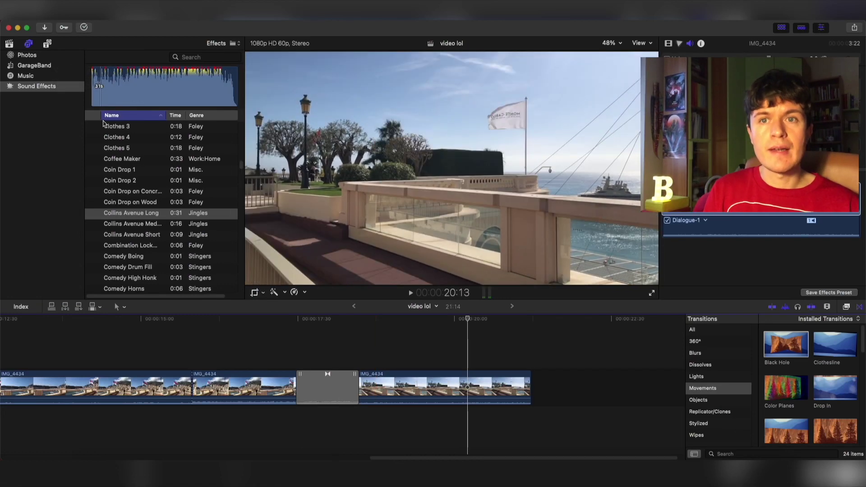
Place a Basic Title over the final IMG_4434 clip, move its text up-right, and trim its end.
{"action": "left_click", "coordinate": [47, 44]}
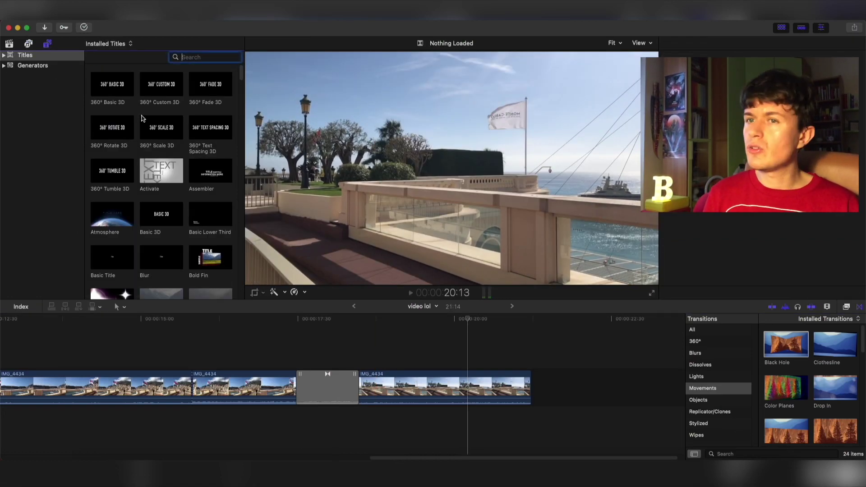
{"action": "left_click", "coordinate": [107, 261]}
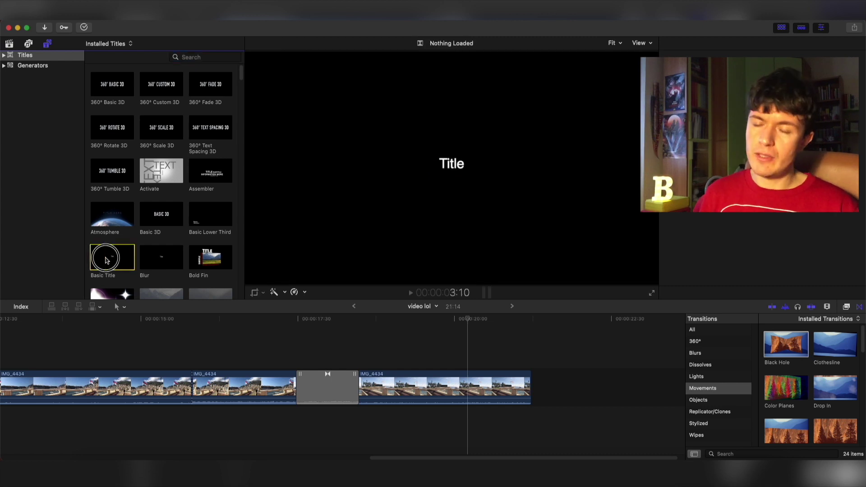
{"action": "left_click_drag", "start_coordinate": [107, 260], "coordinate": [360, 355]}
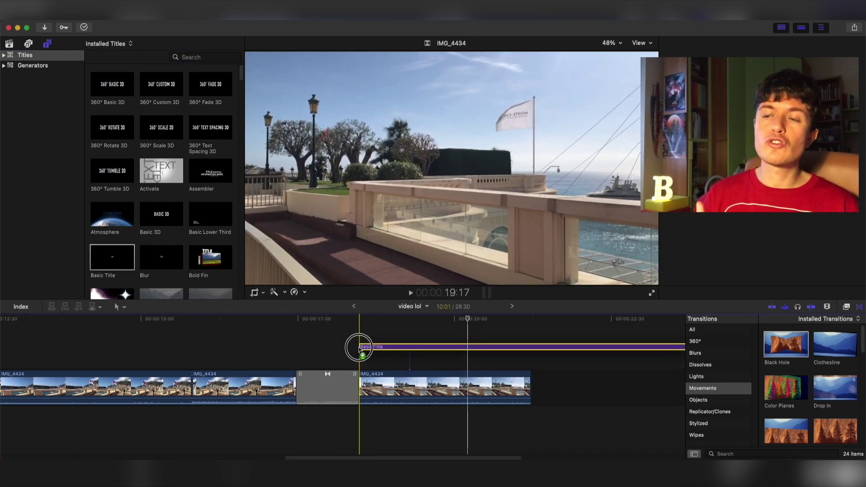
{"action": "left_click_drag", "start_coordinate": [360, 355], "coordinate": [361, 358]}
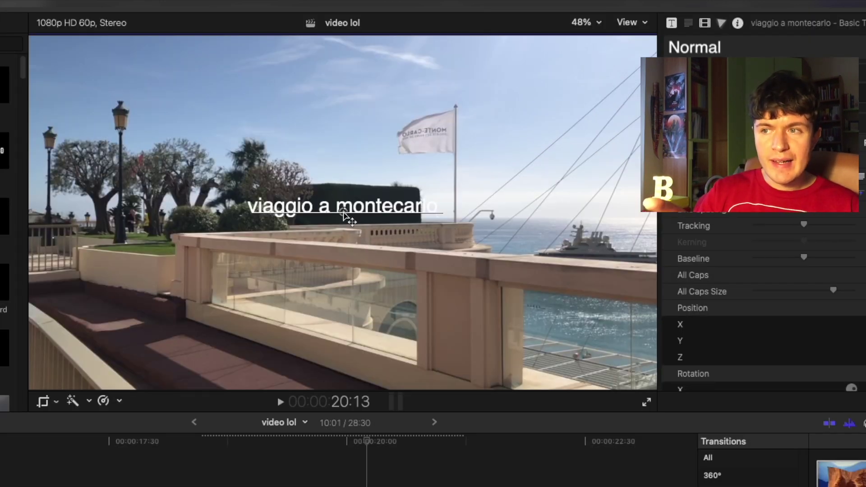
{"action": "left_click_drag", "start_coordinate": [349, 213], "coordinate": [402, 86]}
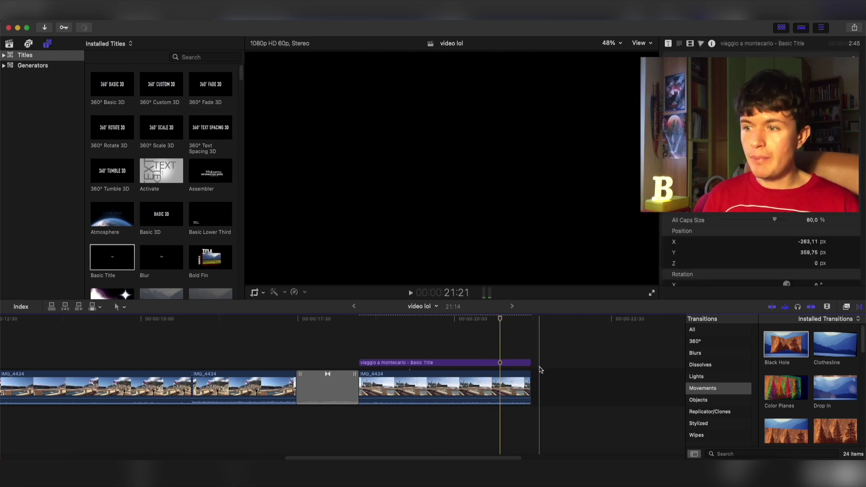
{"action": "mouse_move", "coordinate": [531, 365]}
{"action": "left_mouse_down"}
{"action": "mouse_move", "coordinate": [417, 364]}
{"action": "mouse_move", "coordinate": [579, 362]}
{"action": "left_mouse_up"}
Drag IMG_4387.JPG from the viaggio a montecarlo folder onto the end of the timeline and play it.
{"action": "left_click", "coordinate": [88, 459]}
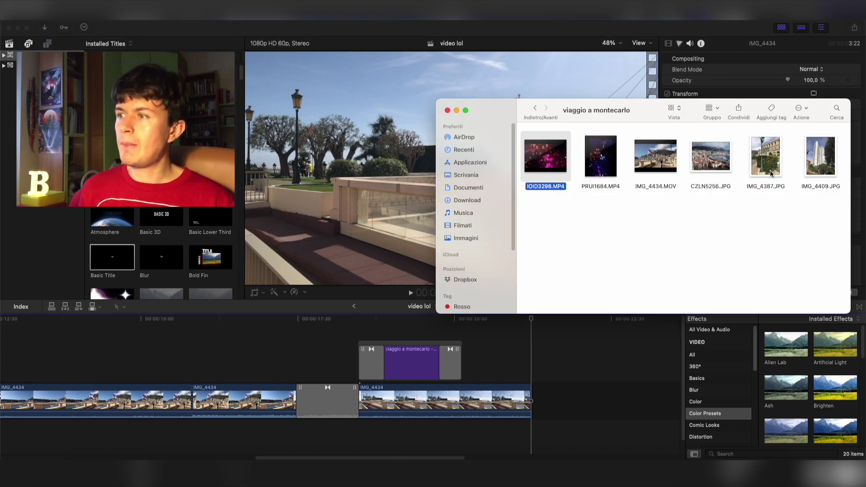
{"action": "left_click_drag", "start_coordinate": [708, 257], "coordinate": [561, 408]}
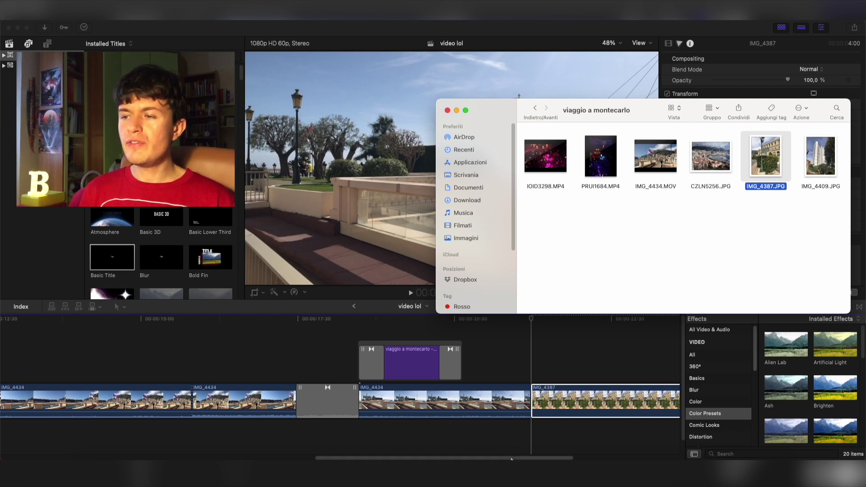
{"action": "left_click_drag", "start_coordinate": [514, 458], "coordinate": [584, 456]}
{"action": "left_click", "coordinate": [336, 366]}
{"action": "key", "text": "space"}
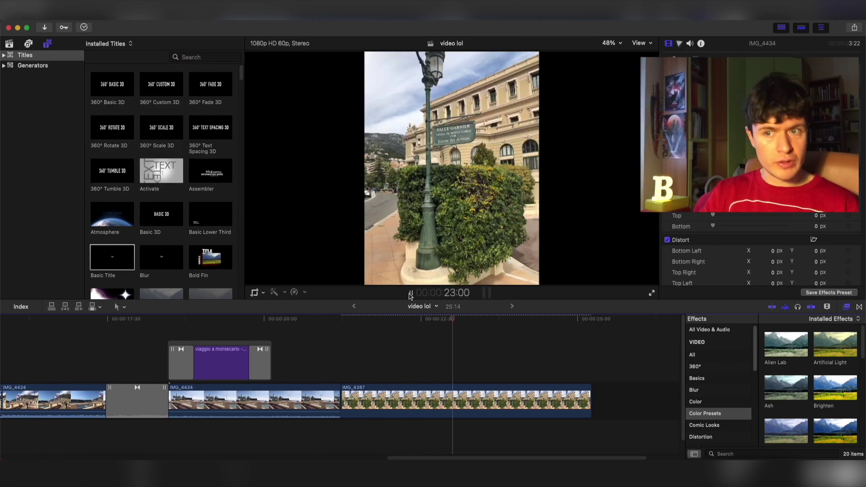
Crop the vertical IMG_4387 photo to fill the frame and play it back to check.
{"action": "left_click", "coordinate": [410, 294]}
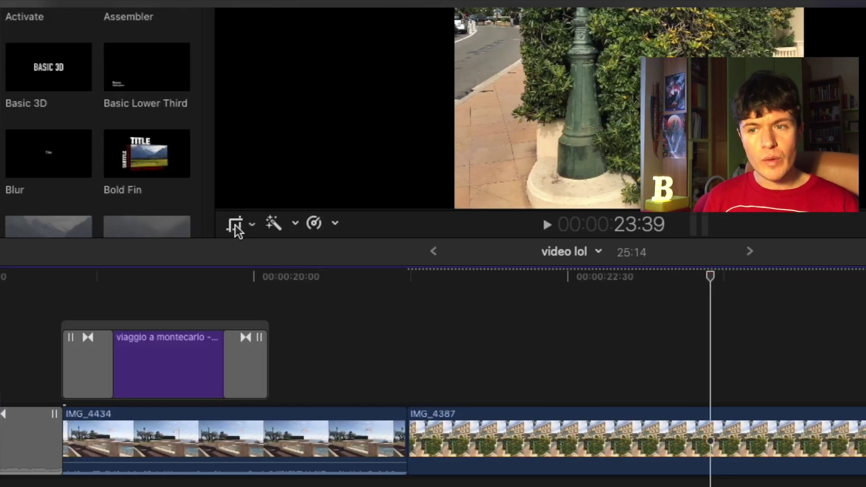
{"action": "left_click", "coordinate": [235, 227]}
{"action": "left_click", "coordinate": [444, 276]}
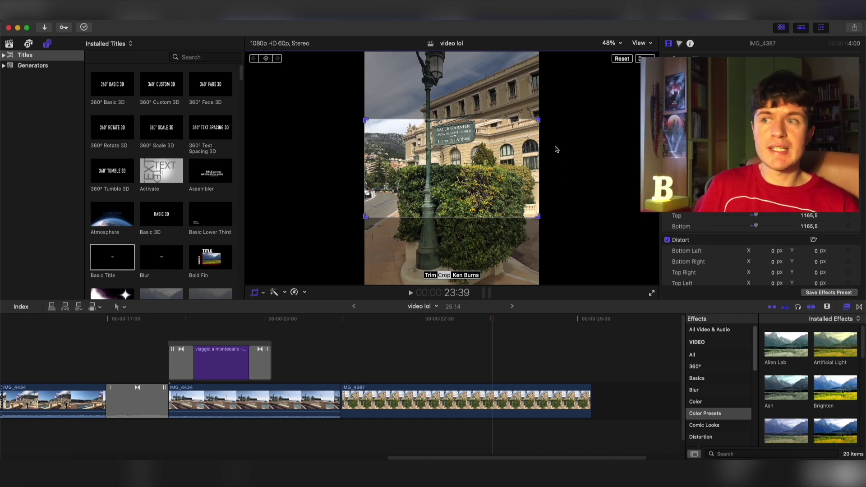
{"action": "left_click", "coordinate": [640, 57]}
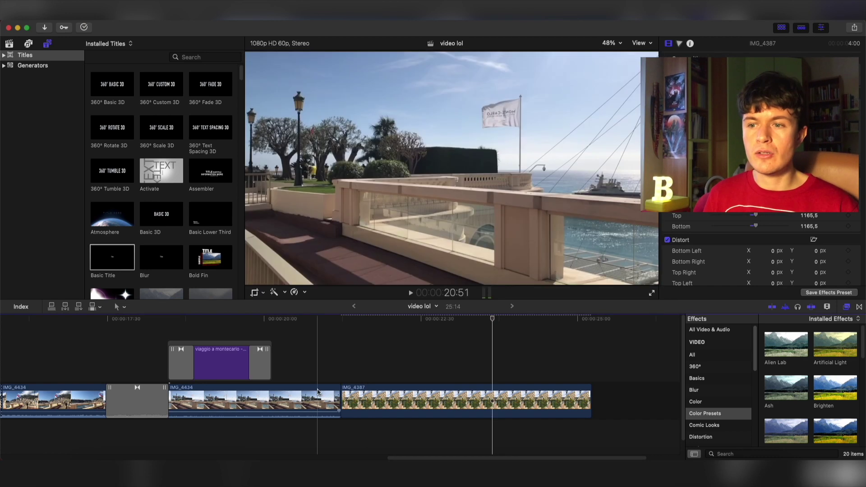
{"action": "left_click", "coordinate": [312, 319]}
{"action": "key", "text": "space"}
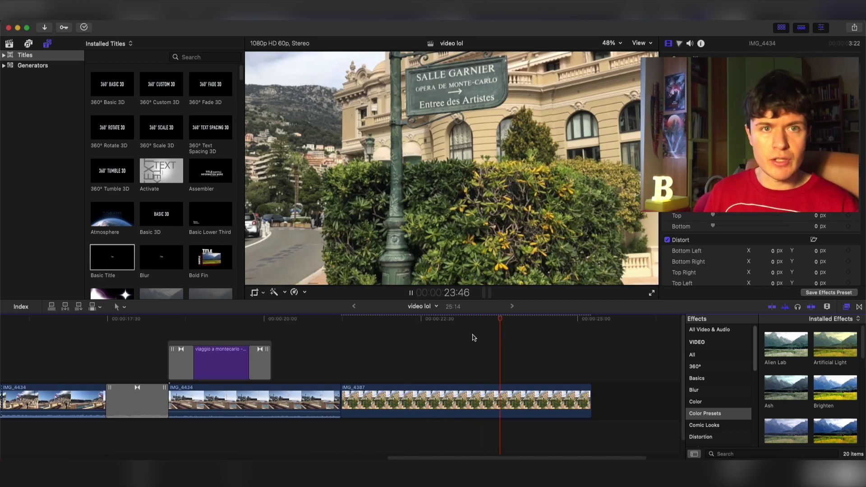
Apply a Ken Burns move starting high on the building and ending on the hedge, then preview.
{"action": "left_click", "coordinate": [383, 411]}
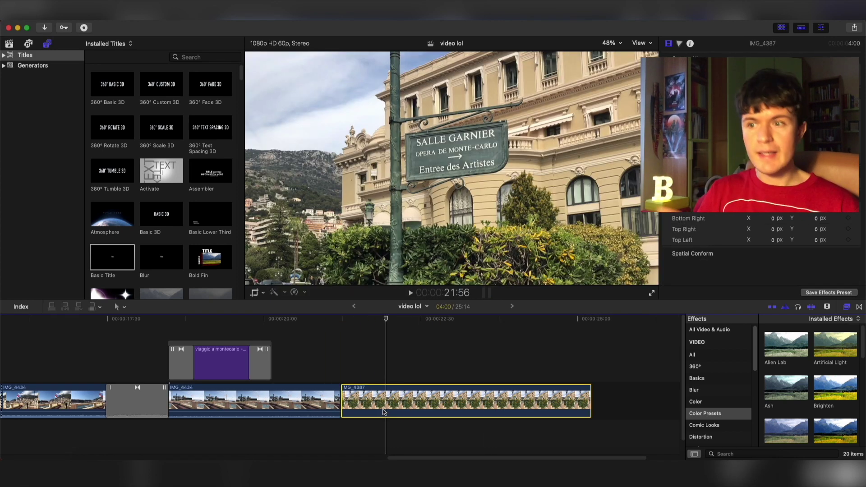
{"action": "left_click", "coordinate": [254, 293]}
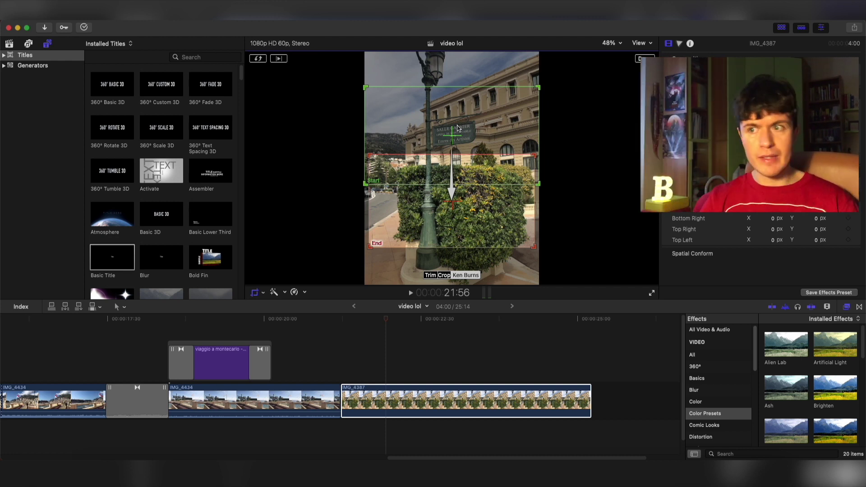
{"action": "left_click_drag", "start_coordinate": [450, 135], "coordinate": [452, 107]}
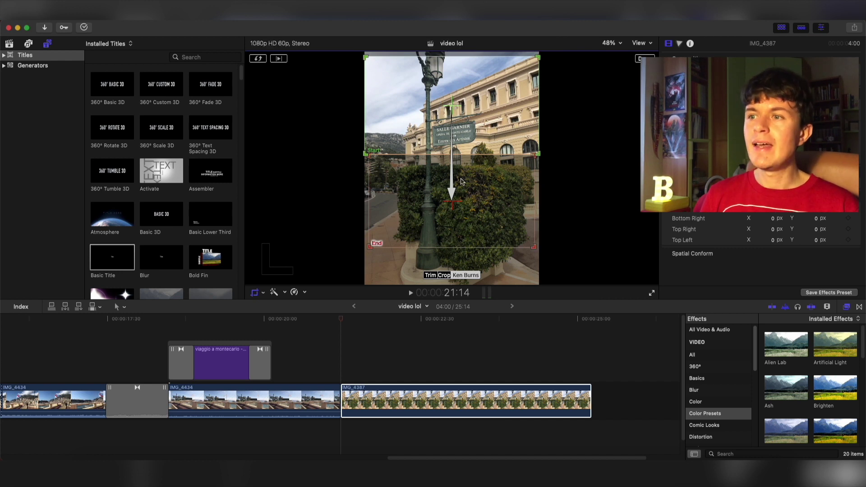
{"action": "mouse_move", "coordinate": [453, 203]}
{"action": "left_mouse_down"}
{"action": "mouse_move", "coordinate": [462, 215]}
{"action": "mouse_move", "coordinate": [549, 216]}
{"action": "left_mouse_up"}
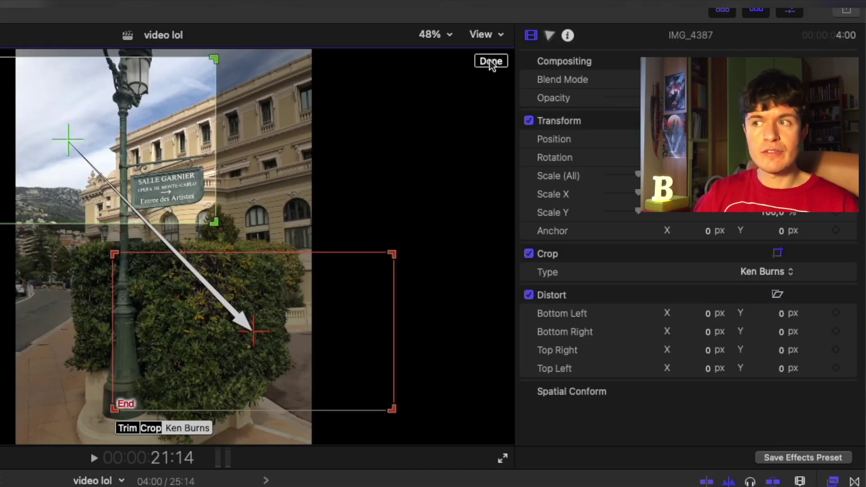
{"action": "left_click", "coordinate": [491, 63]}
{"action": "key", "text": "space"}
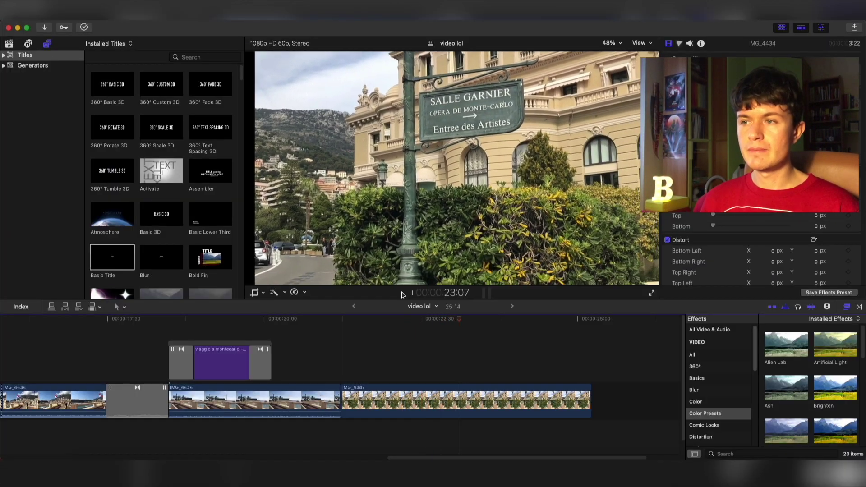
Stop playback, put the playhead at 11:59 on the Monaco flag shot, and zoom the timeline out.
{"action": "left_click", "coordinate": [433, 444]}
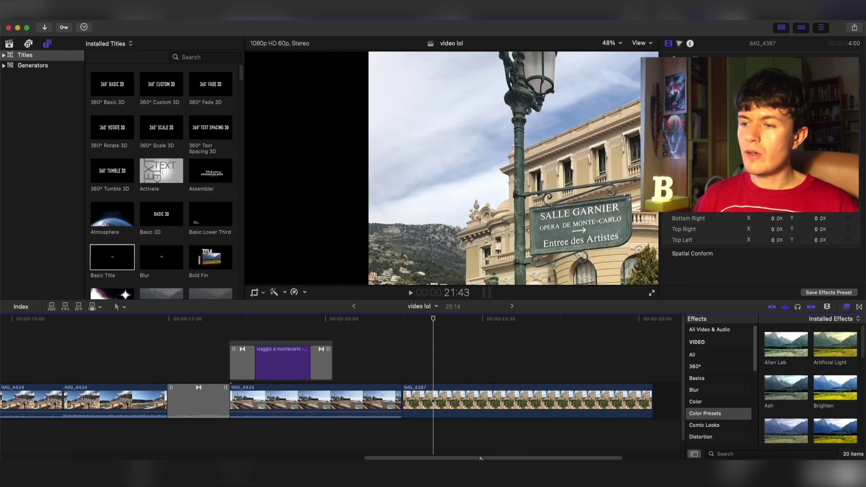
{"action": "left_click_drag", "start_coordinate": [480, 459], "coordinate": [256, 459]}
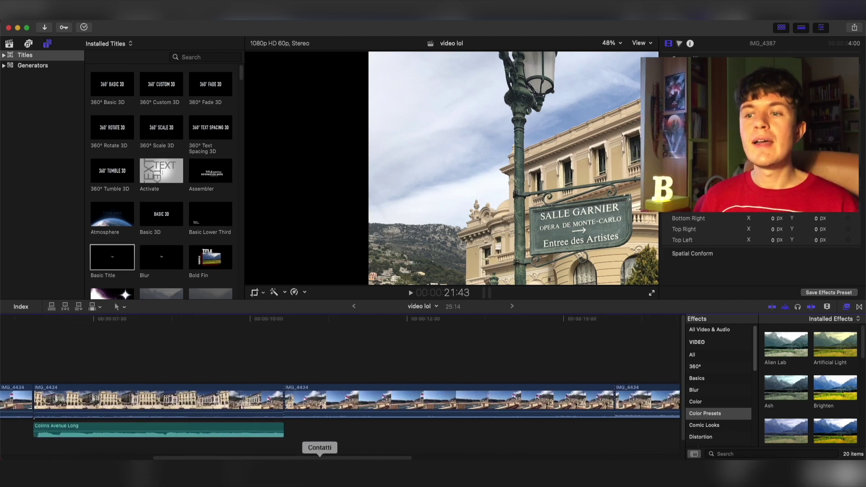
{"action": "left_click", "coordinate": [376, 364]}
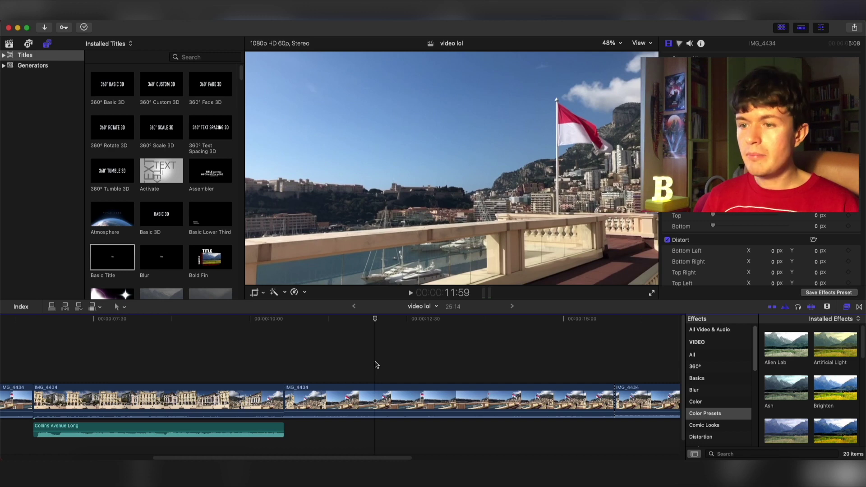
{"action": "key", "text": "super+minus"}
{"action": "key", "text": "super+minus"}
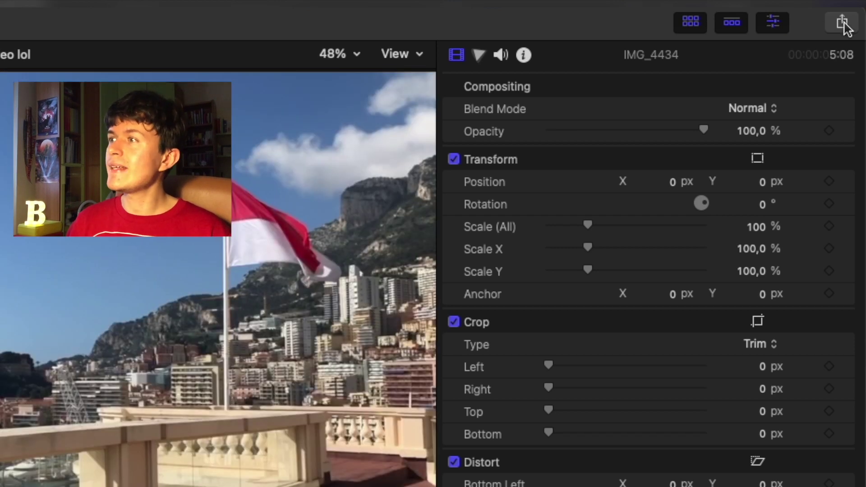
Start a YouTube & Facebook export at HD 1080p, Better quality, and continue to the save prompt.
{"action": "left_click", "coordinate": [842, 25]}
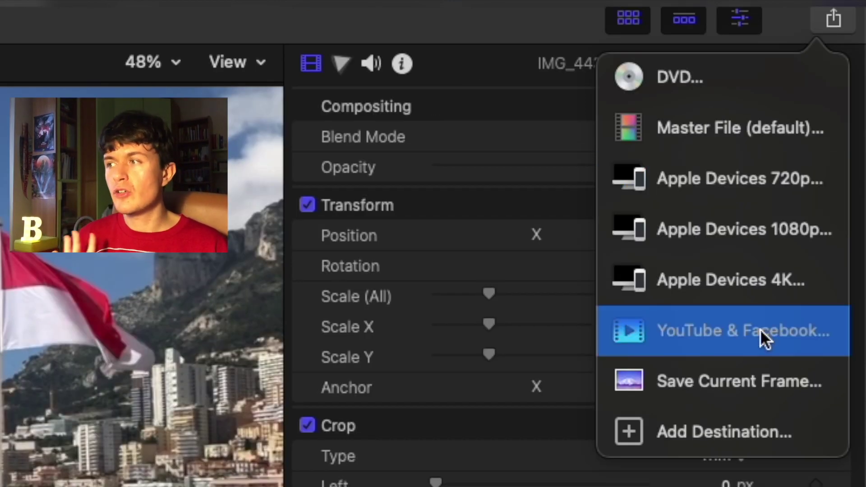
{"action": "left_click", "coordinate": [759, 329]}
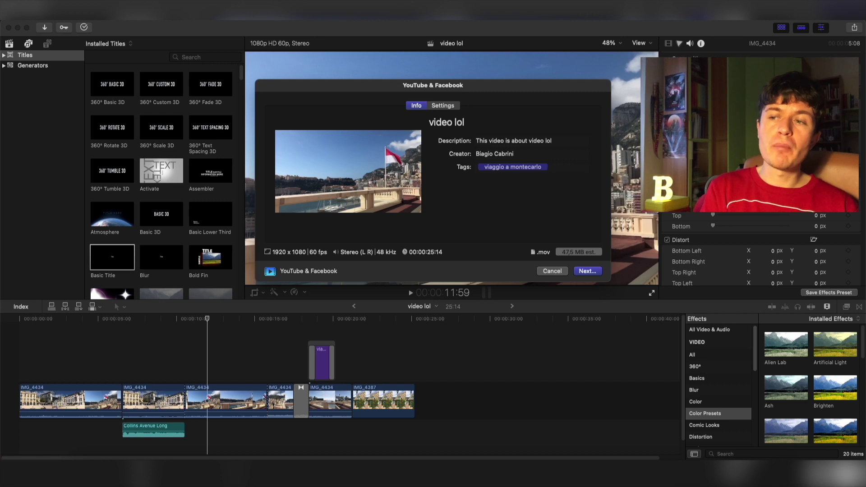
{"action": "left_click", "coordinate": [442, 105]}
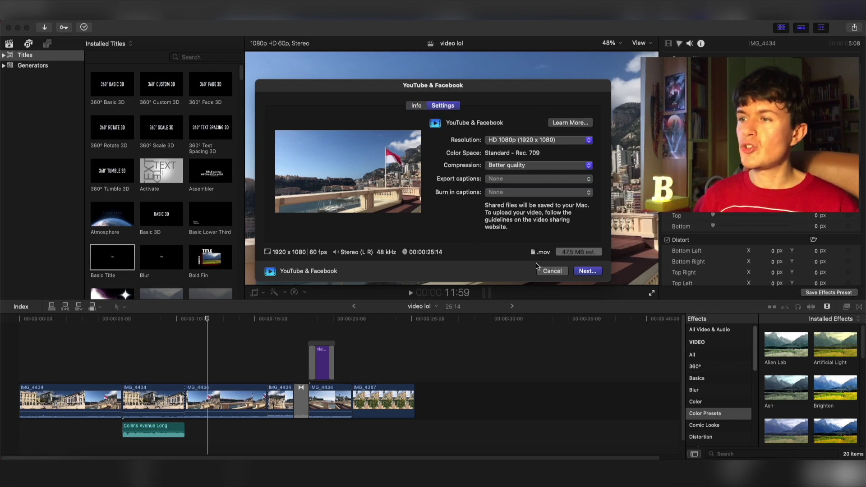
{"action": "left_click", "coordinate": [587, 271]}
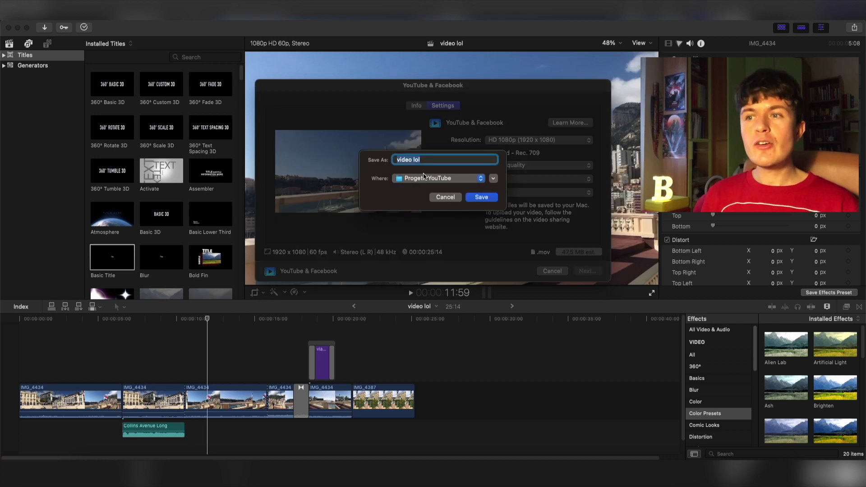